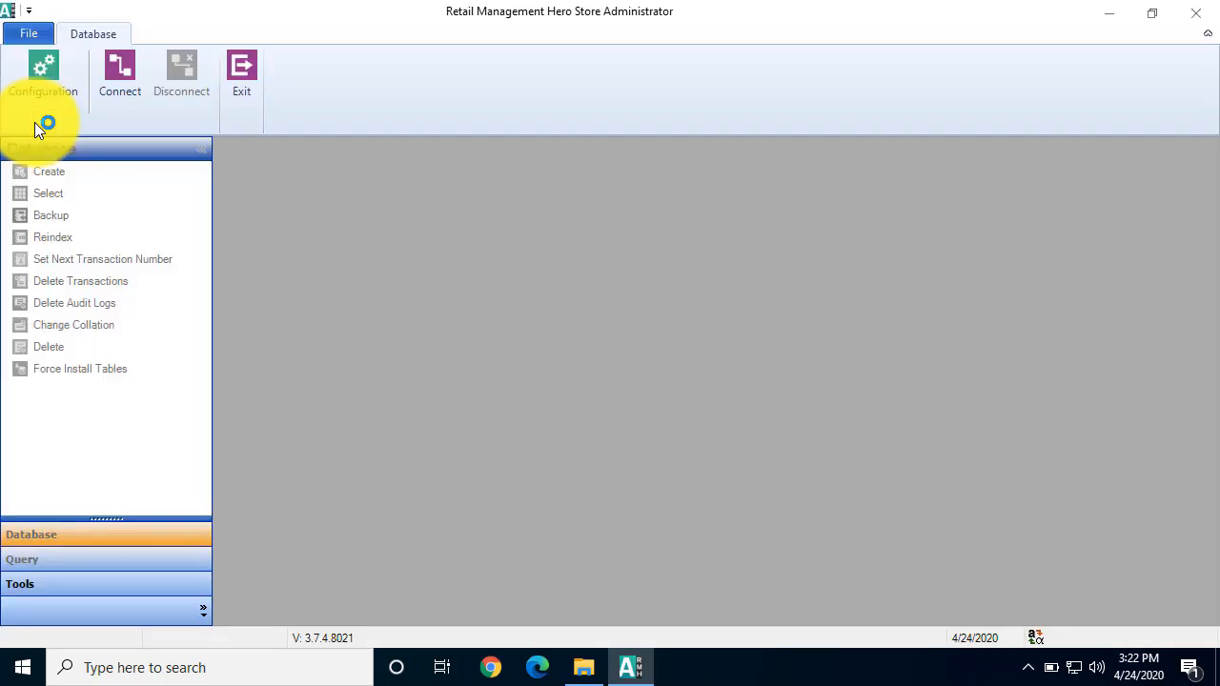
Step: Connect to the RMHSample database on server RMH-DEMO using SQL Server authentication, entering the sa account's password
{"action": "left_click", "coordinate": [116, 92]}
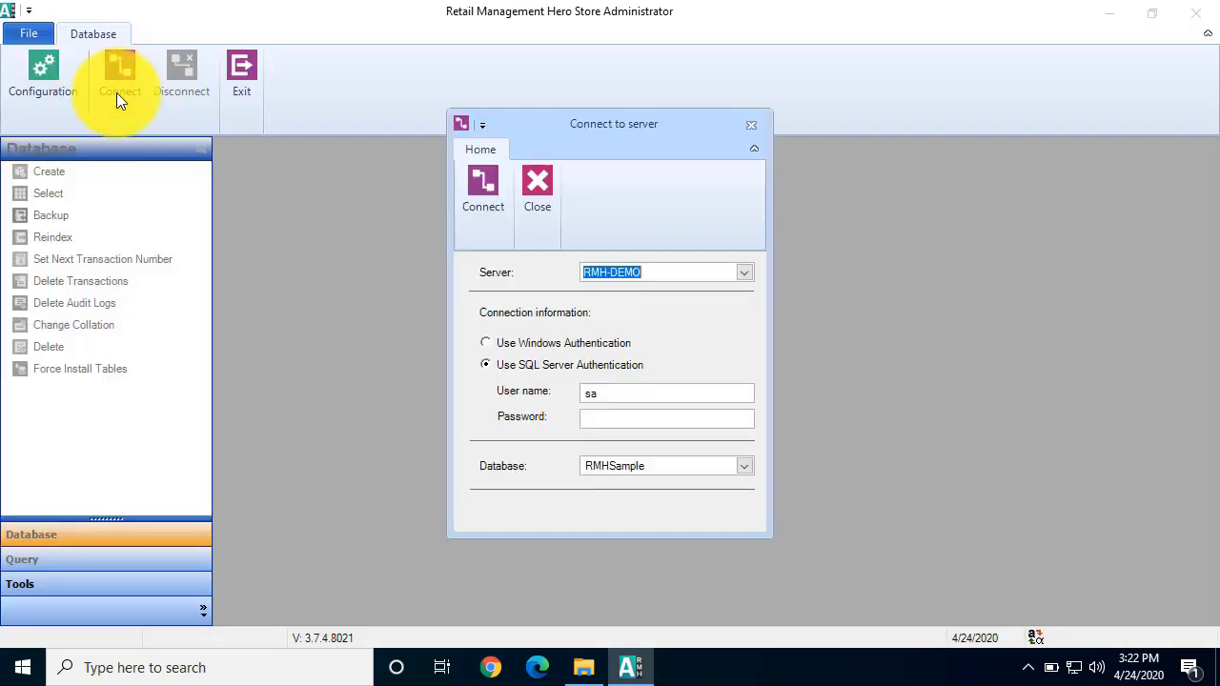
{"action": "left_click", "coordinate": [752, 421]}
{"action": "type", "text": "*******"}
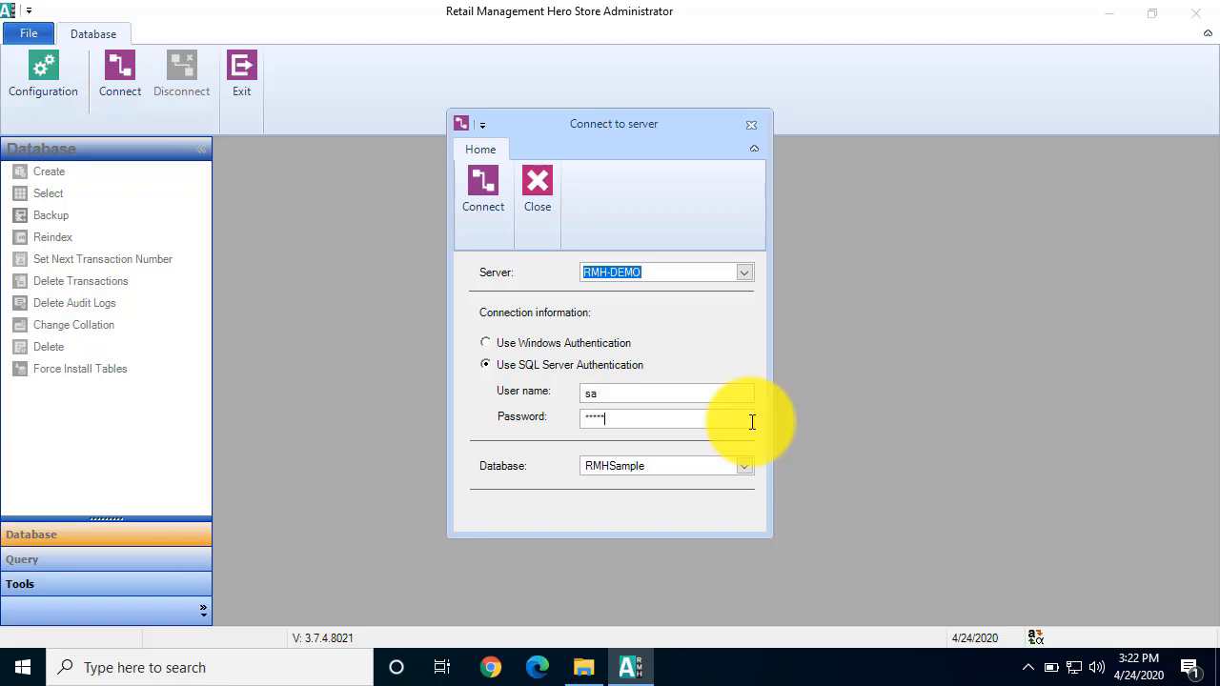
{"action": "type", "text": "*"}
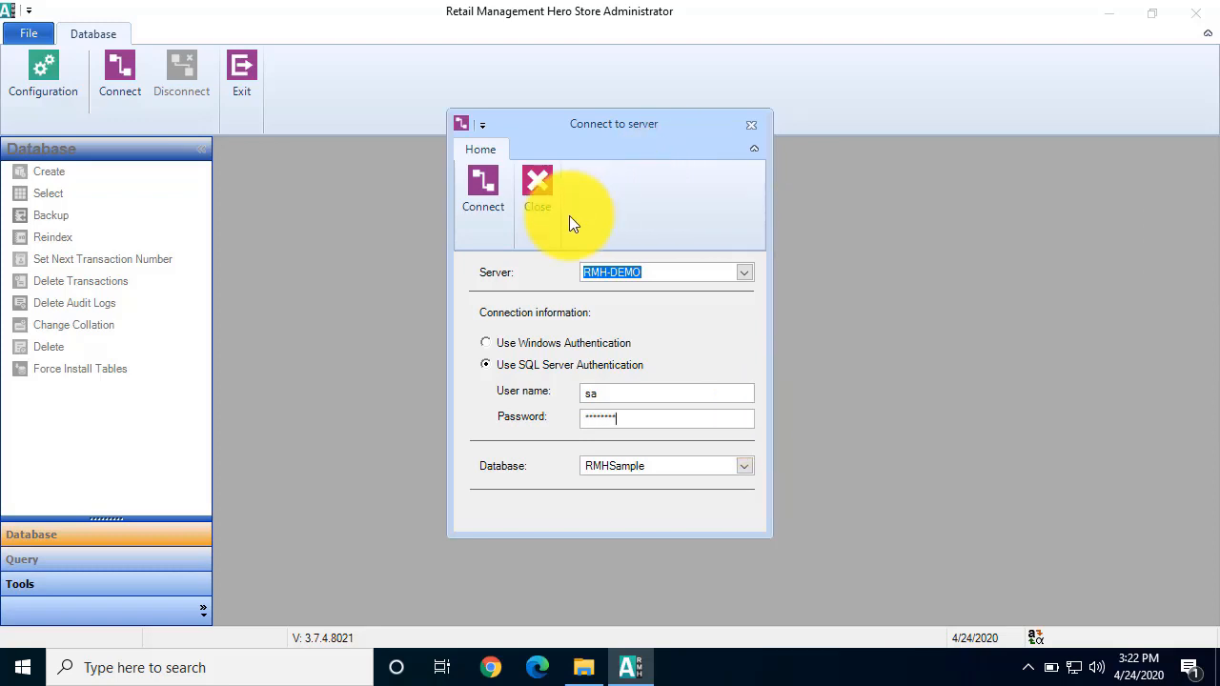
{"action": "left_click", "coordinate": [481, 187]}
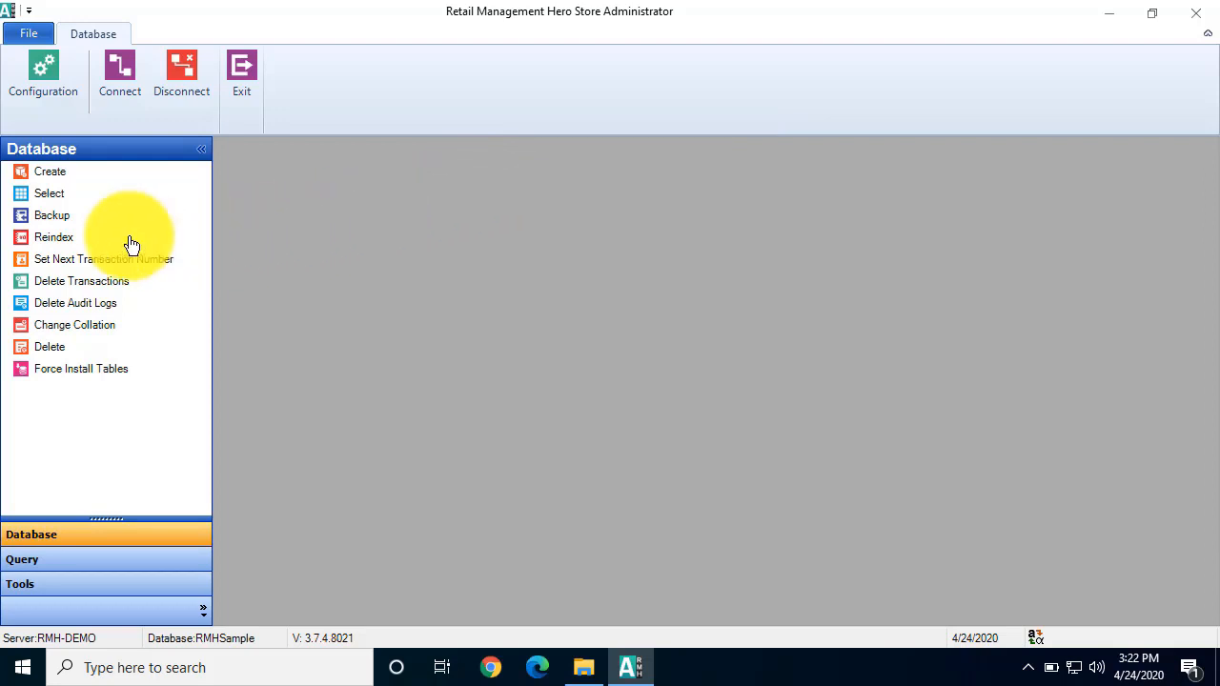
Step: Back up the database to the Database Backup folder on drive C as NewBackup and exit Store Administrator
{"action": "left_click", "coordinate": [51, 217]}
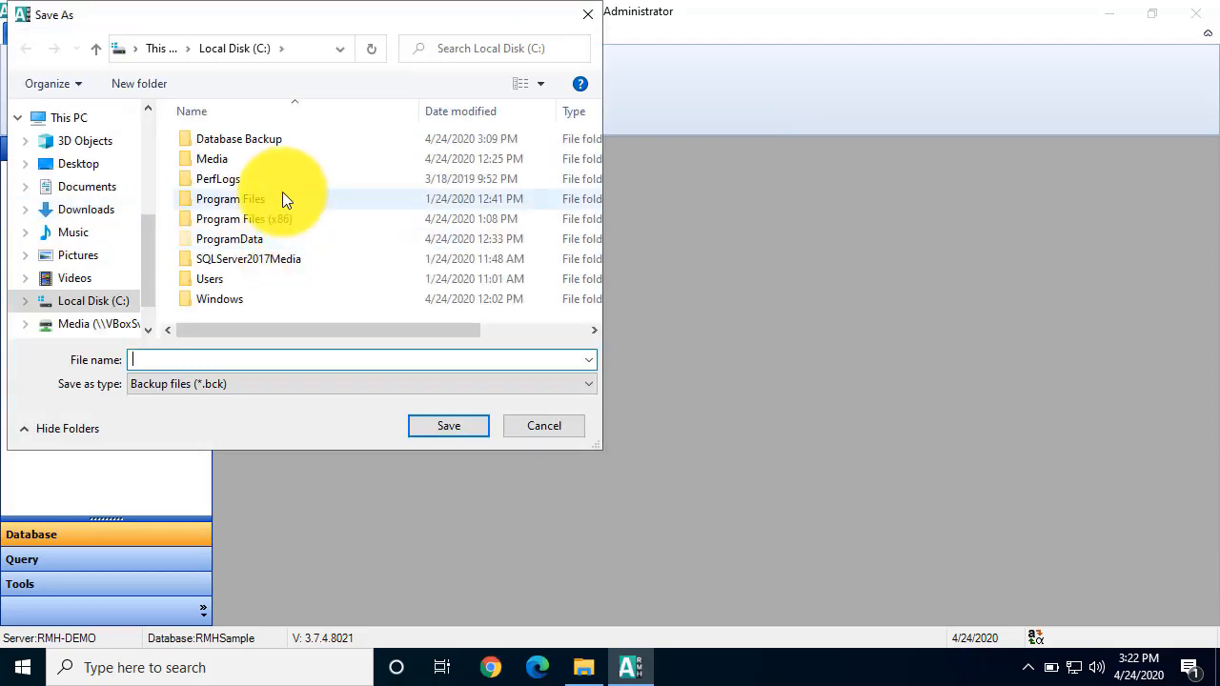
{"action": "double_click", "coordinate": [294, 143]}
{"action": "left_click", "coordinate": [267, 358]}
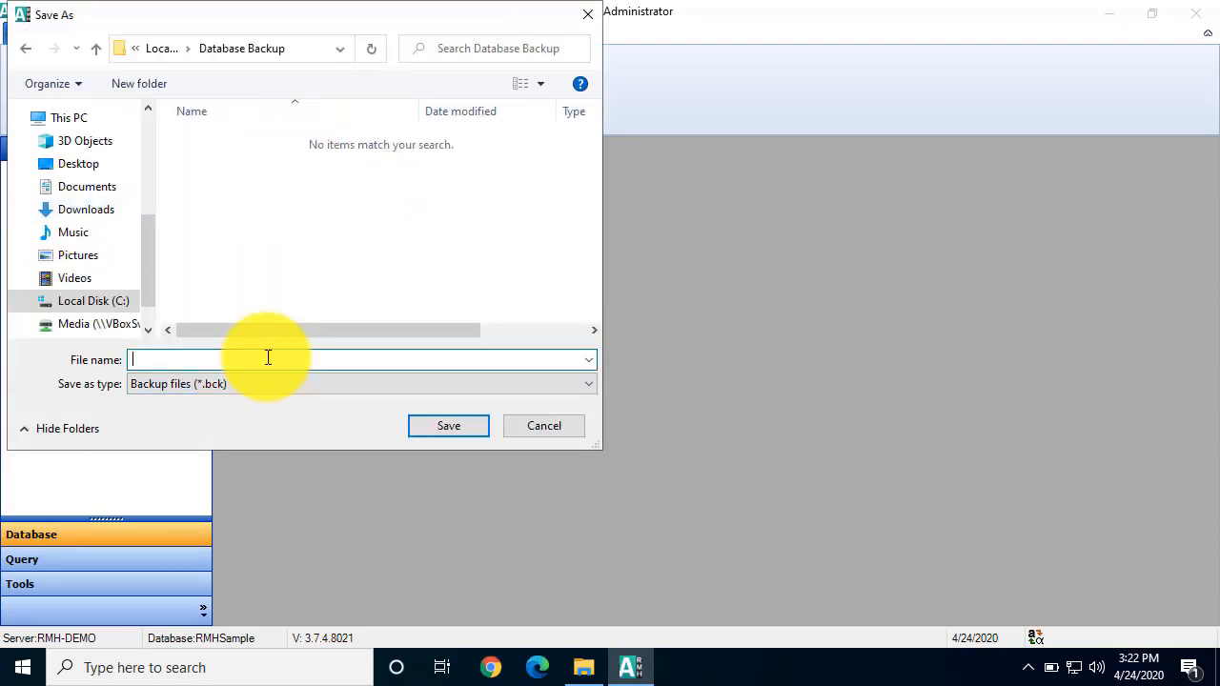
{"action": "type", "text": "MonBackup"}
{"action": "key", "text": "Return"}
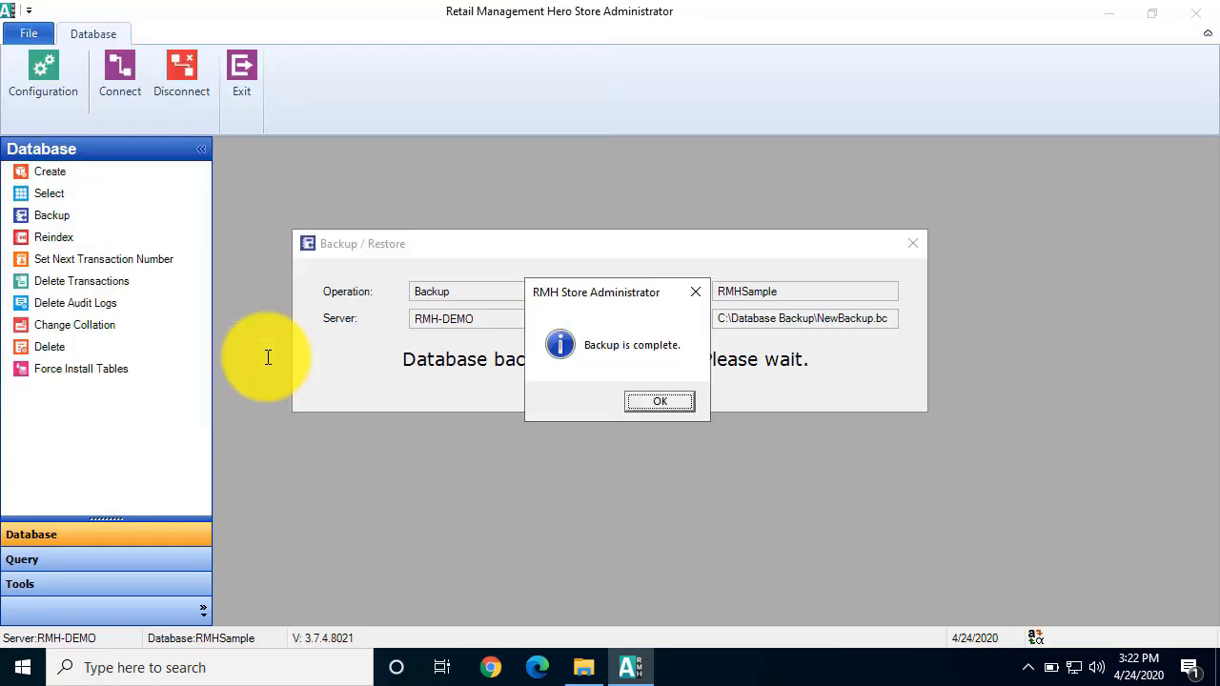
{"action": "left_click", "coordinate": [654, 400]}
{"action": "left_click", "coordinate": [758, 403]}
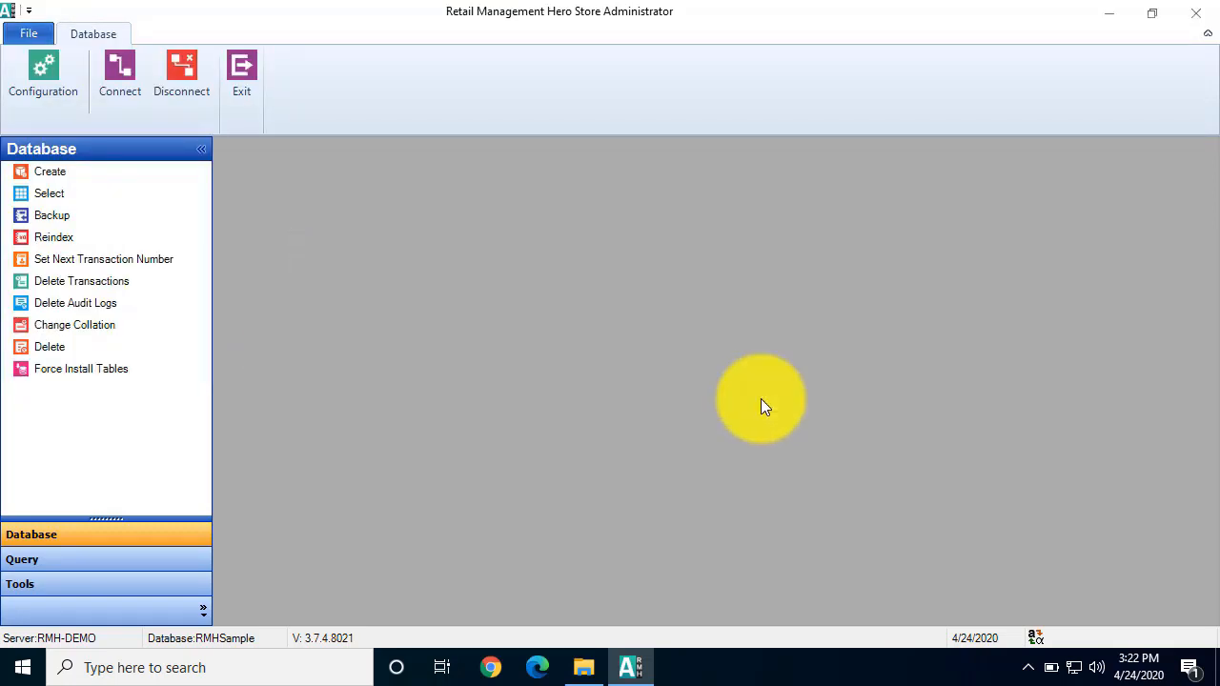
{"action": "left_click", "coordinate": [1197, 19]}
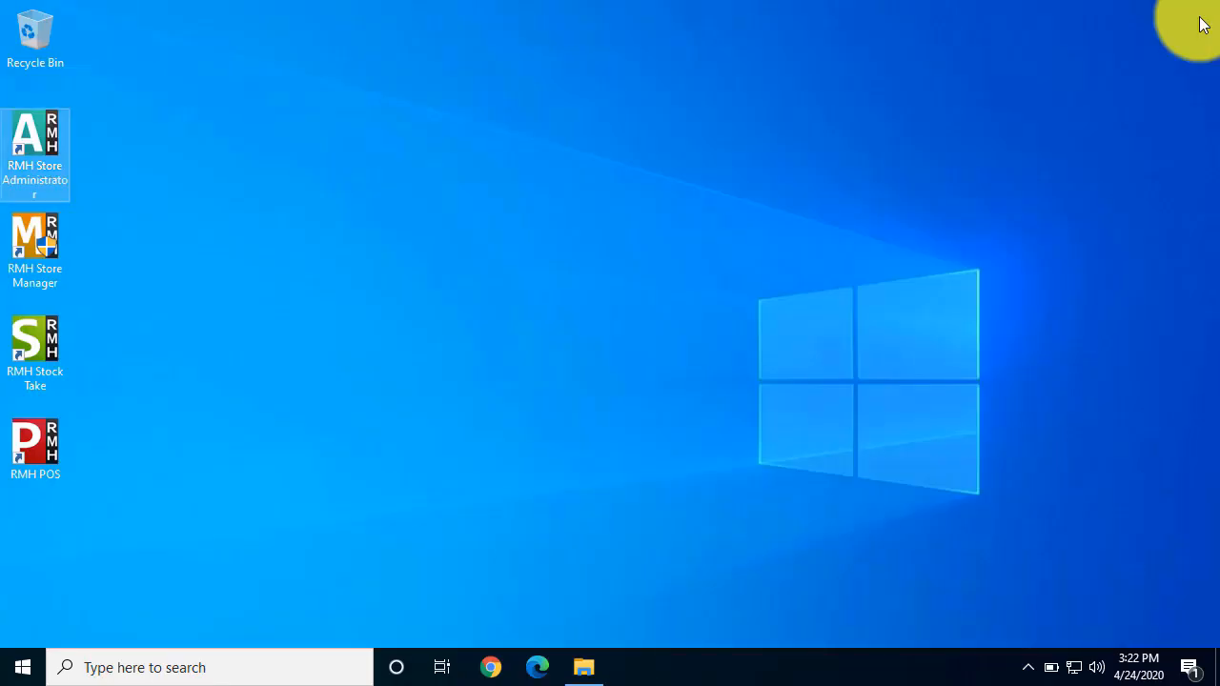
Step: Open the installed apps list in Windows Settings and filter it by "retail"
{"action": "left_click", "coordinate": [21, 669]}
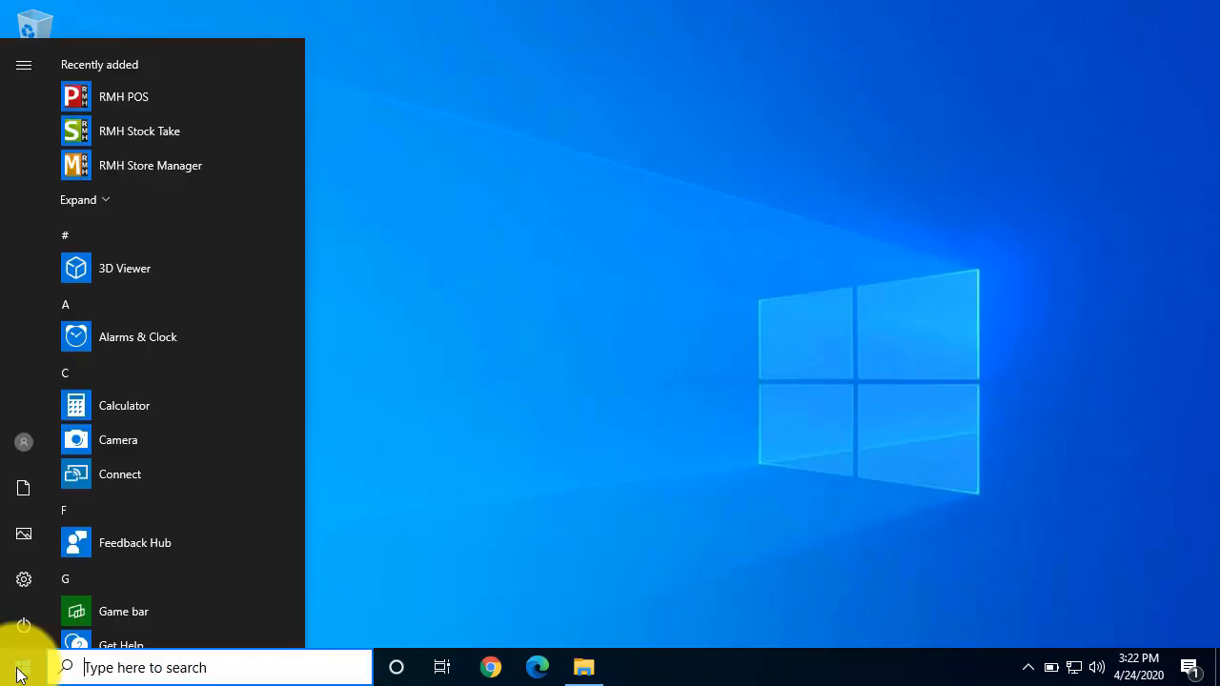
{"action": "left_click", "coordinate": [29, 577]}
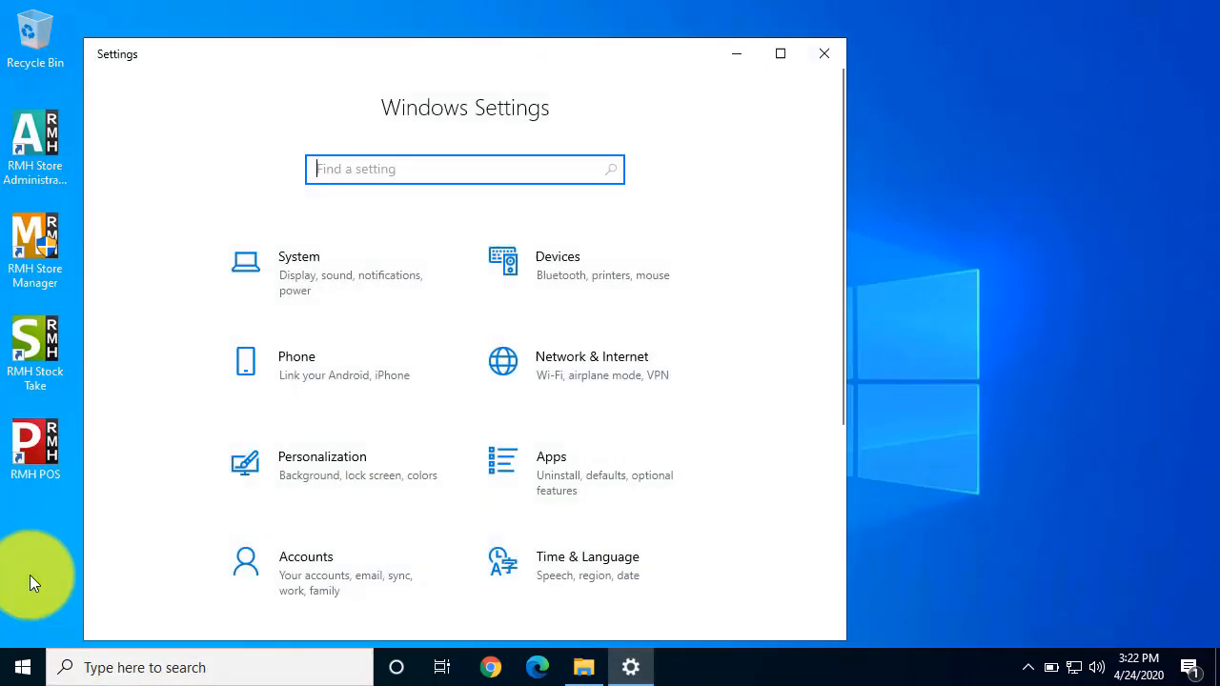
{"action": "left_click", "coordinate": [544, 457]}
{"action": "type", "text": "retail"}
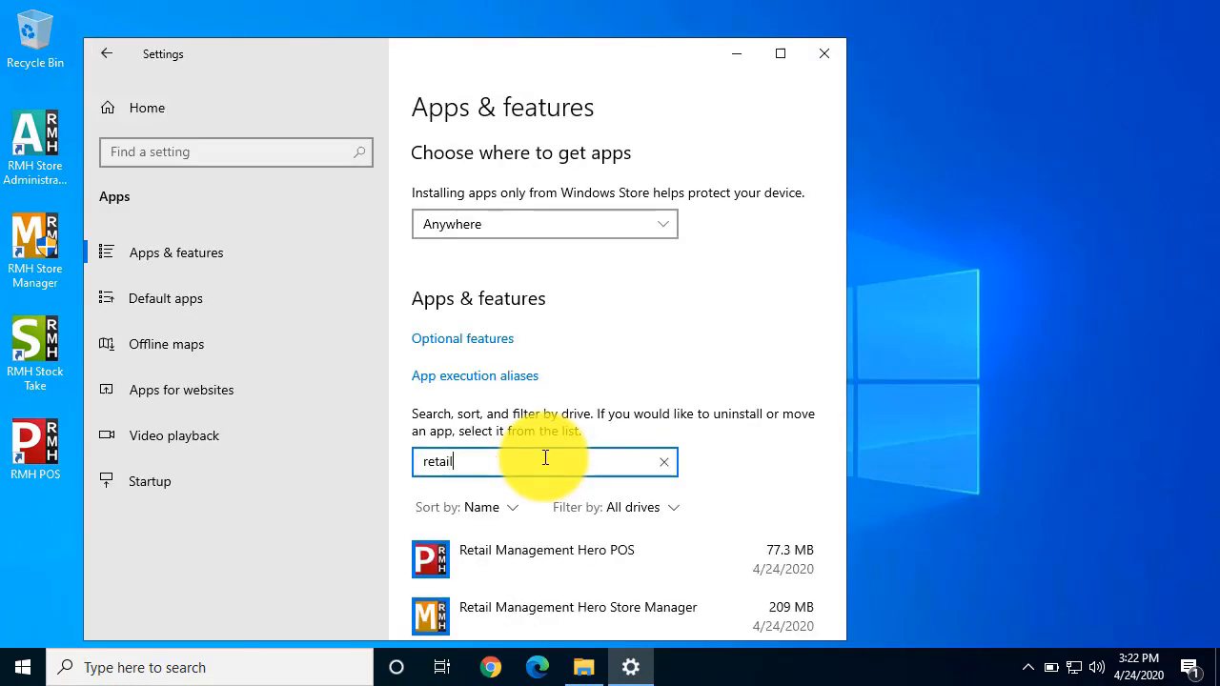
{"action": "scroll", "coordinate": [665, 389], "scroll_direction": "down", "scroll_amount": 2}
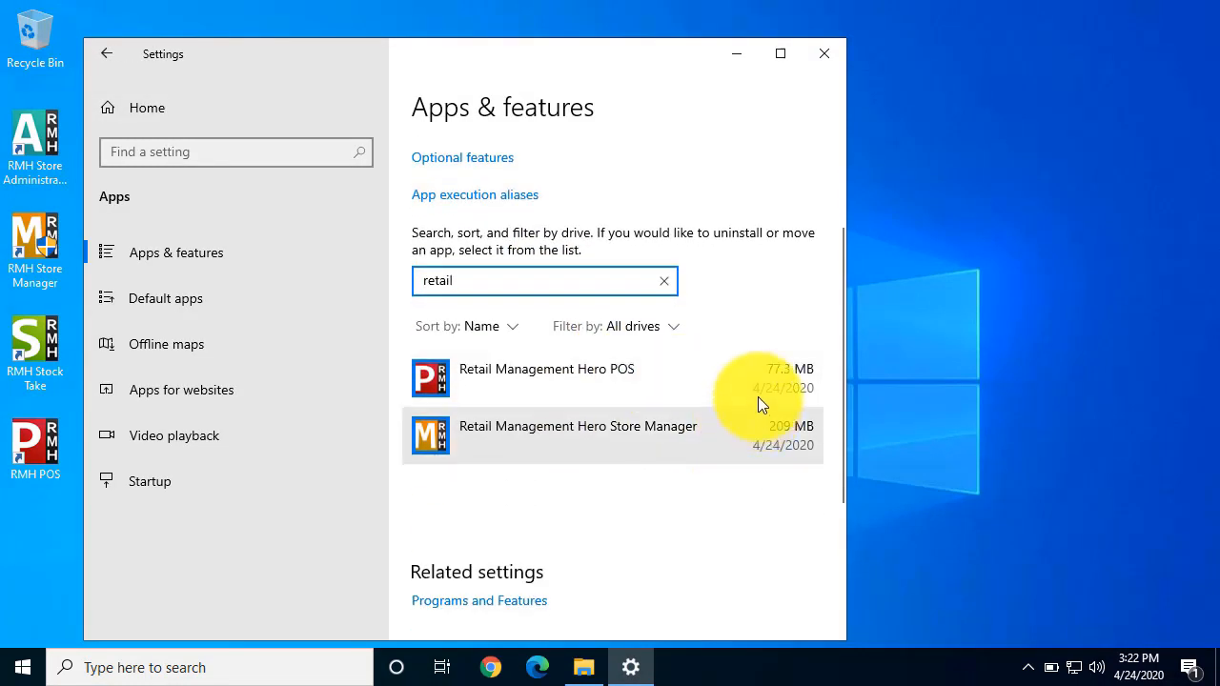
Step: Uninstall Retail Management Hero POS 3.7.4 and allow the uninstaller to make changes to the device
{"action": "left_click", "coordinate": [731, 376]}
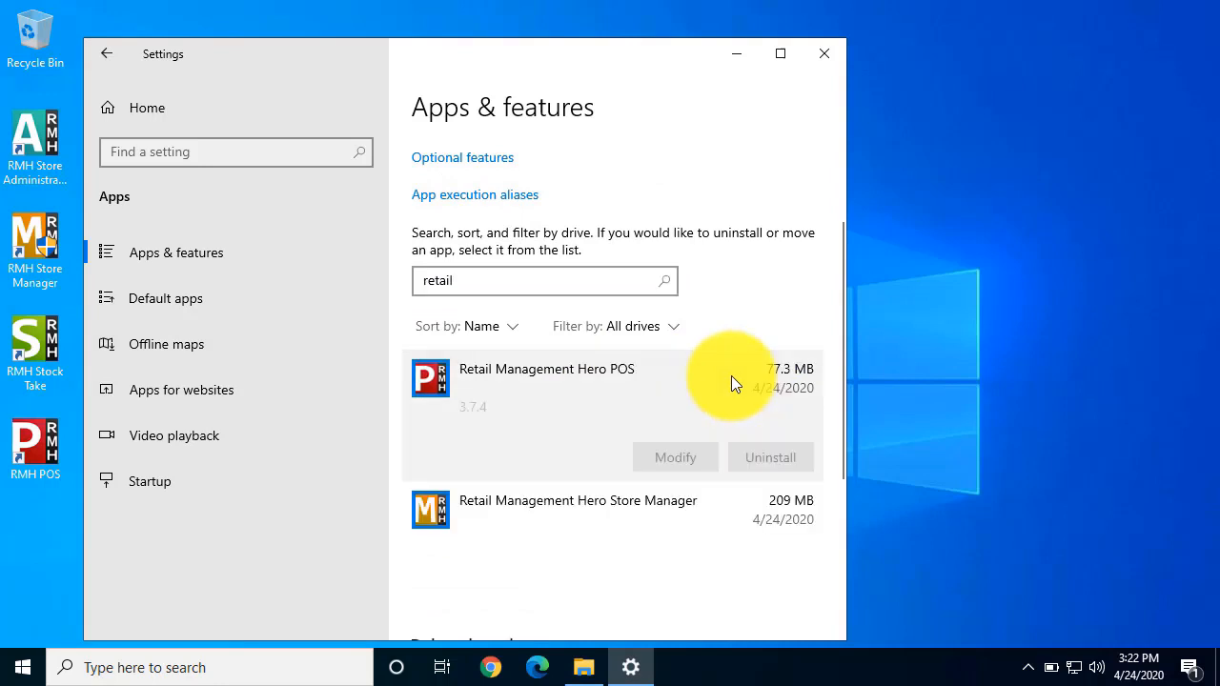
{"action": "left_click", "coordinate": [780, 458]}
{"action": "left_click", "coordinate": [808, 398]}
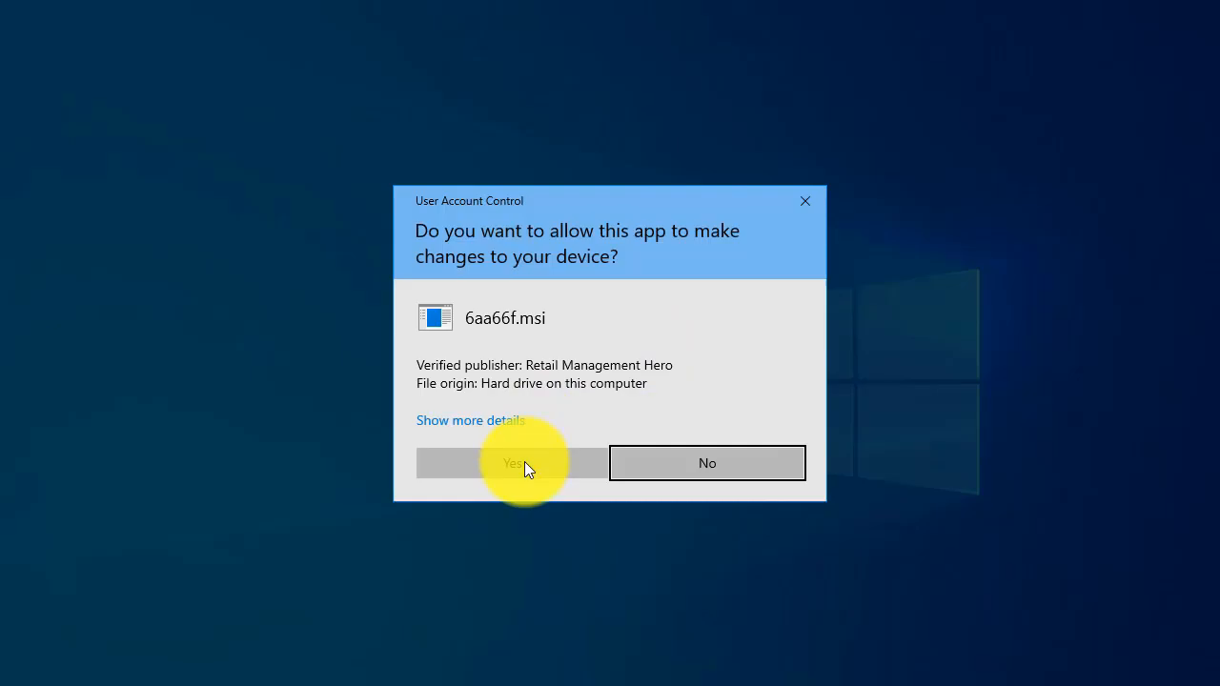
{"action": "left_click", "coordinate": [525, 463]}
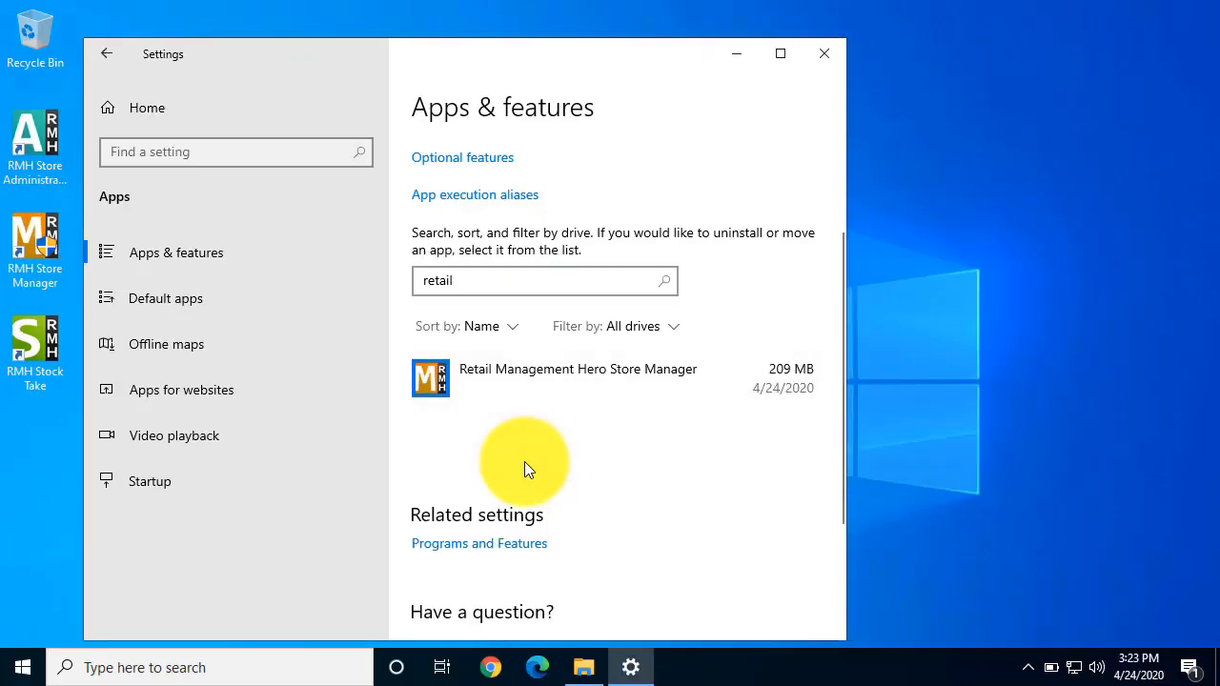
Step: Uninstall Retail Management Hero Store Manager 3.7.4, acknowledge the module unregister error and close Windows Settings
{"action": "left_click", "coordinate": [724, 377]}
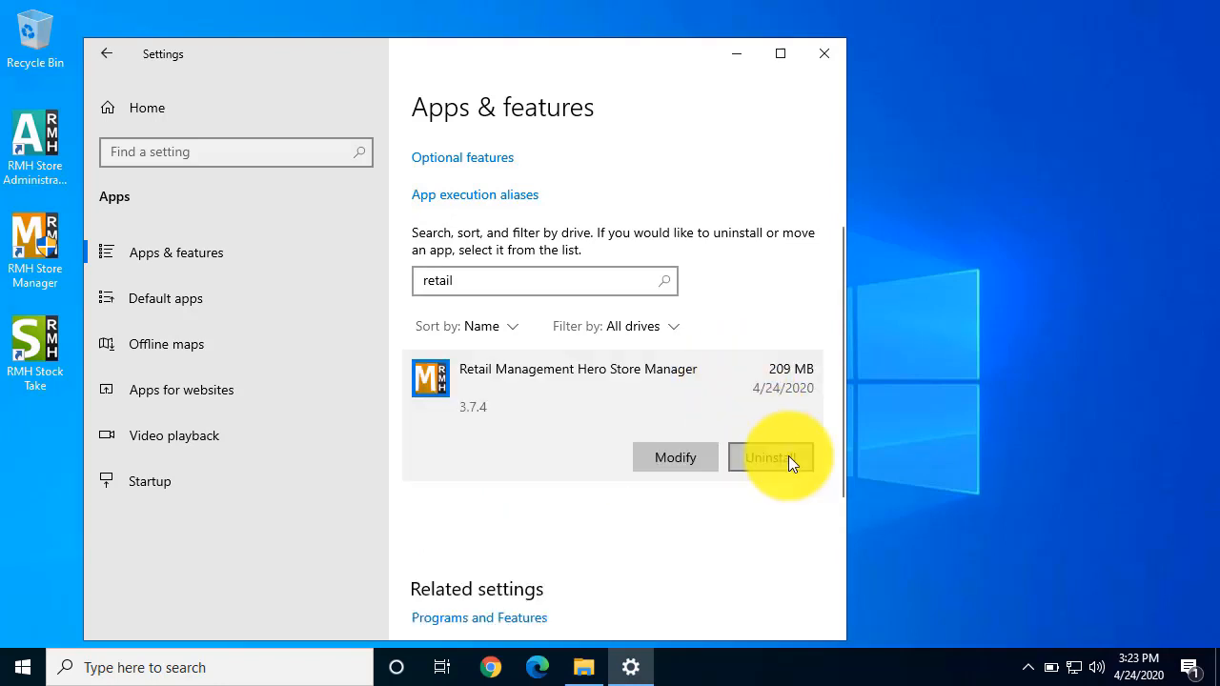
{"action": "left_click", "coordinate": [789, 456]}
{"action": "left_click", "coordinate": [790, 419]}
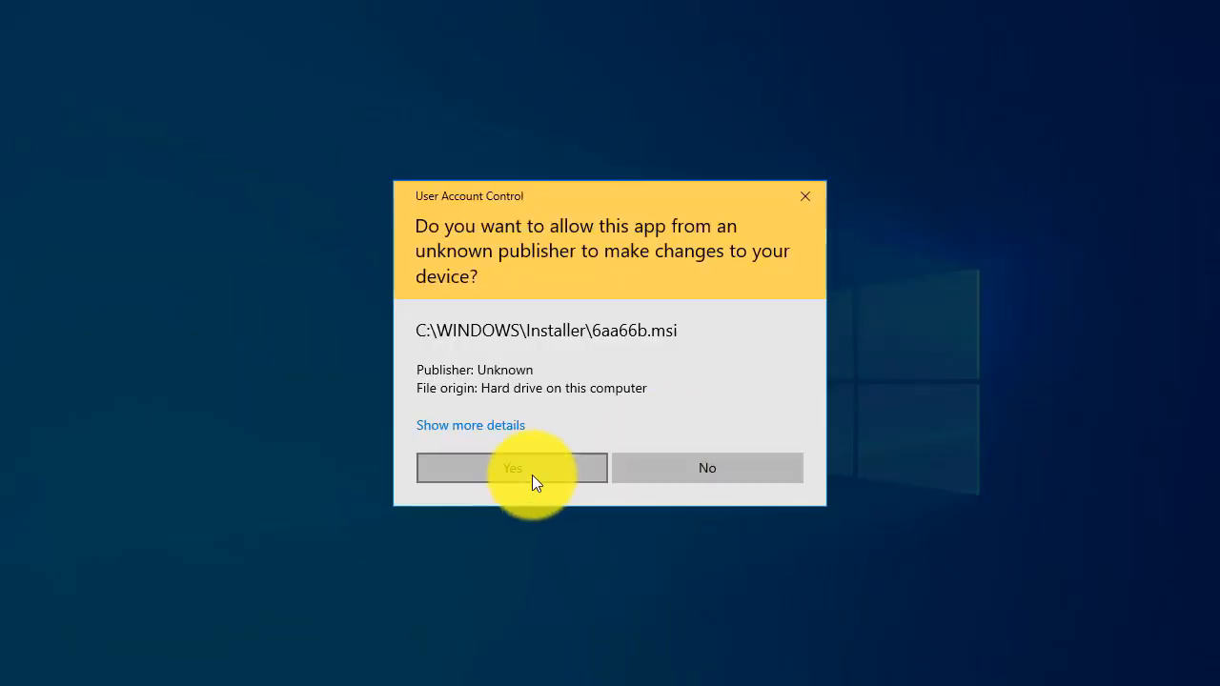
{"action": "left_click", "coordinate": [532, 475]}
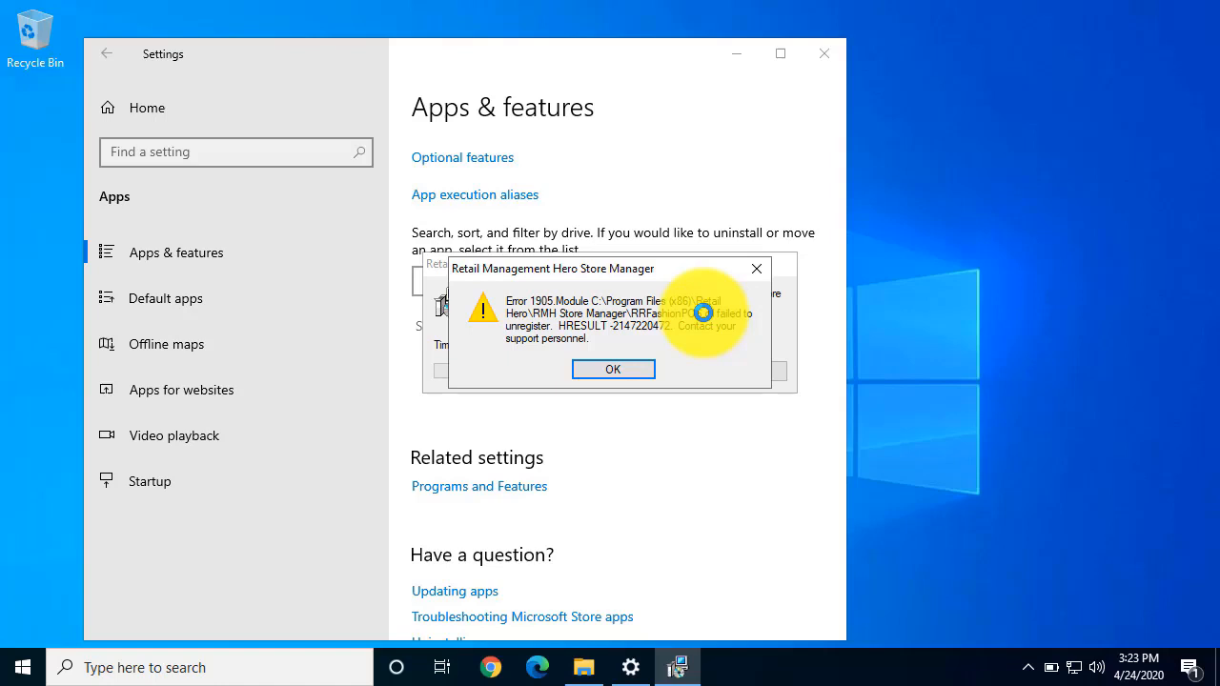
{"action": "left_click", "coordinate": [615, 369]}
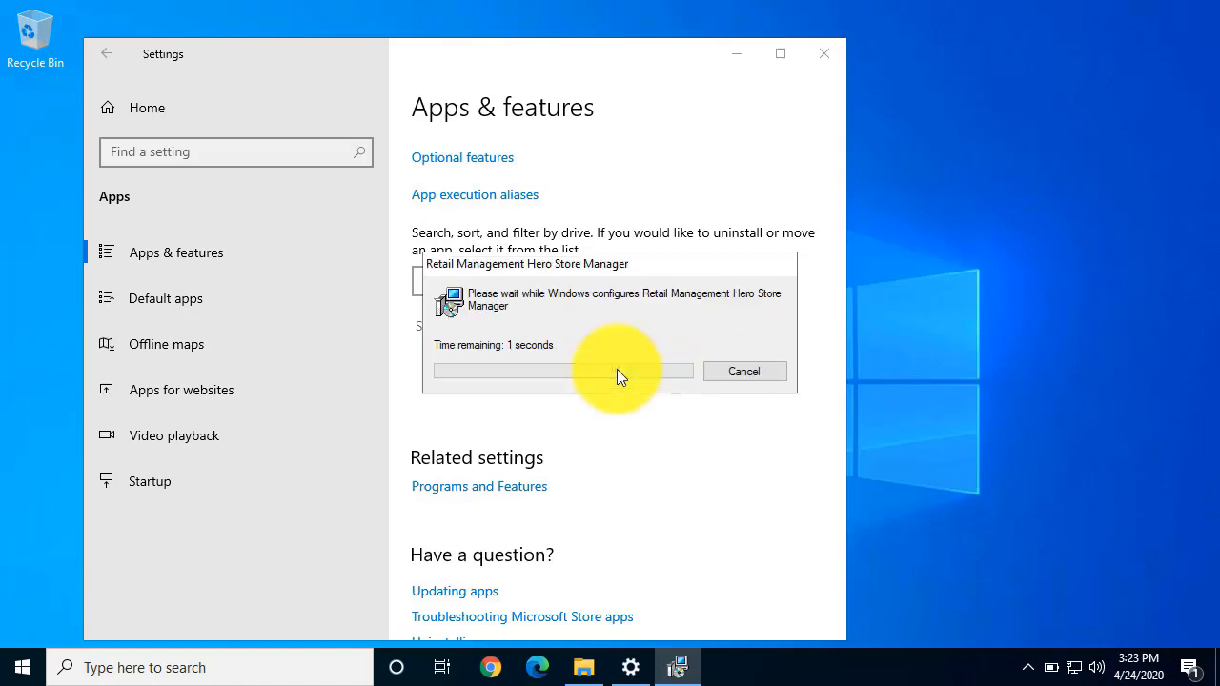
{"action": "left_click", "coordinate": [821, 61]}
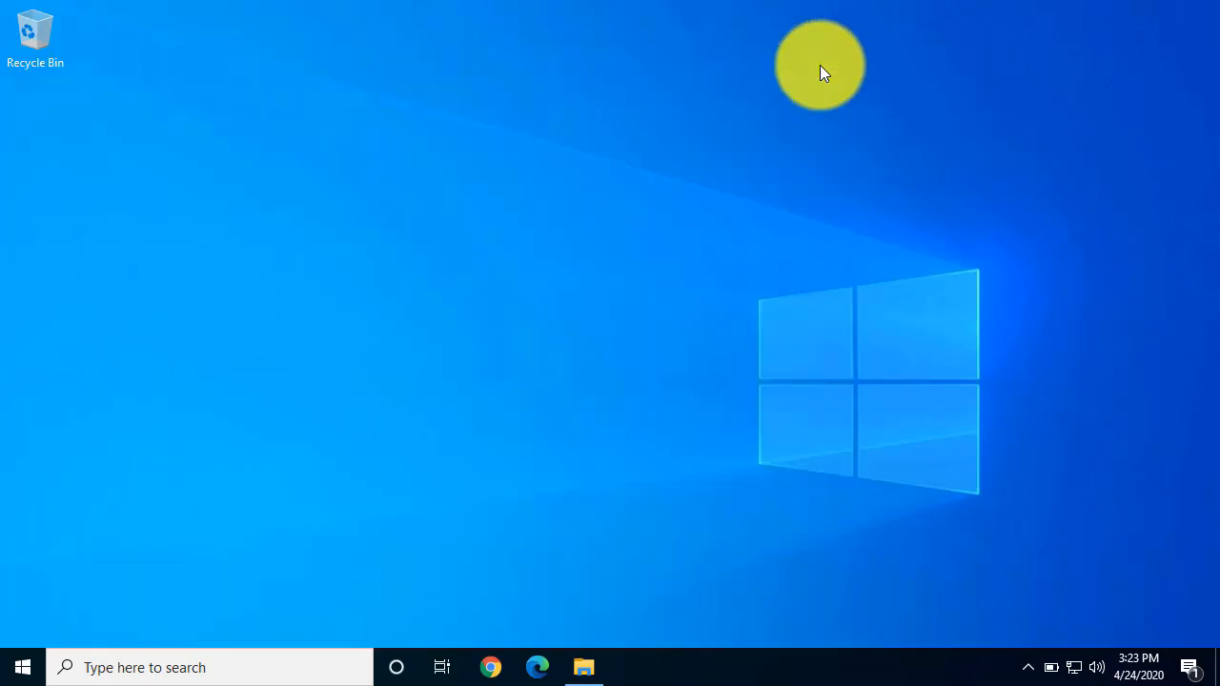
Step: In File Explorer, run Setup.exe as administrator from the RMHBOM_3.8.1.9030 folder inside RMHC - 3.8.1 and allow it to make changes
{"action": "left_click", "coordinate": [582, 666]}
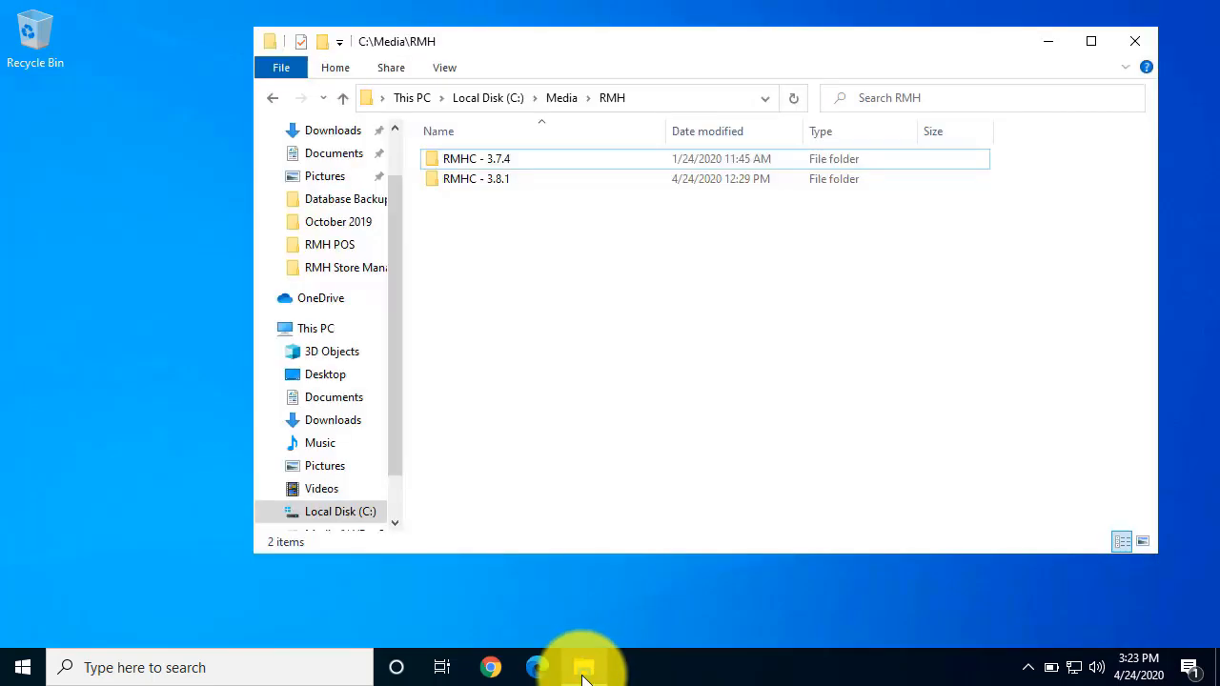
{"action": "double_click", "coordinate": [499, 181]}
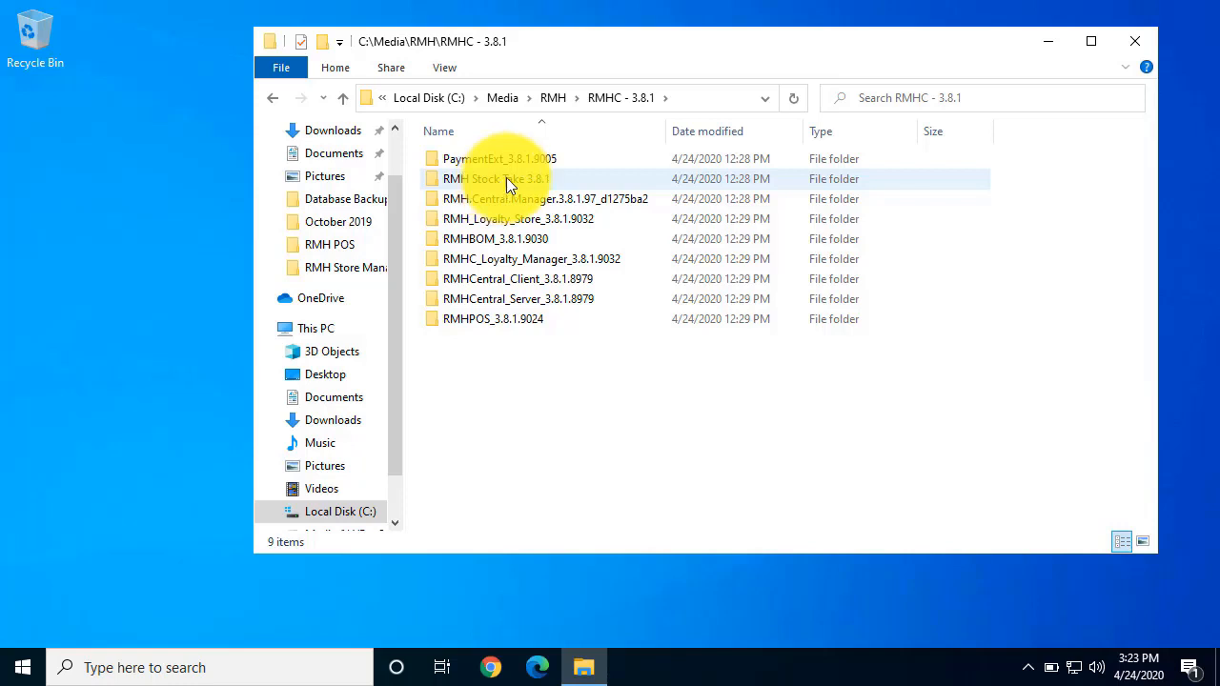
{"action": "left_click", "coordinate": [503, 243]}
{"action": "left_click", "coordinate": [520, 320], "text": "ctrl"}
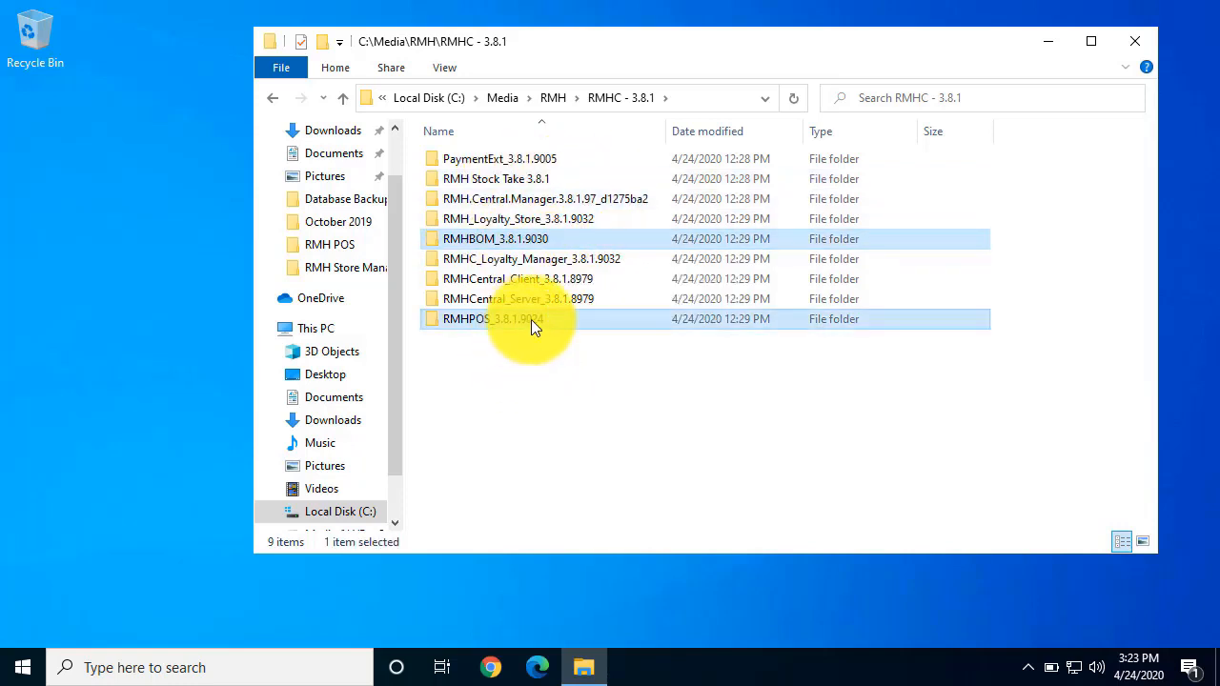
{"action": "double_click", "coordinate": [590, 245]}
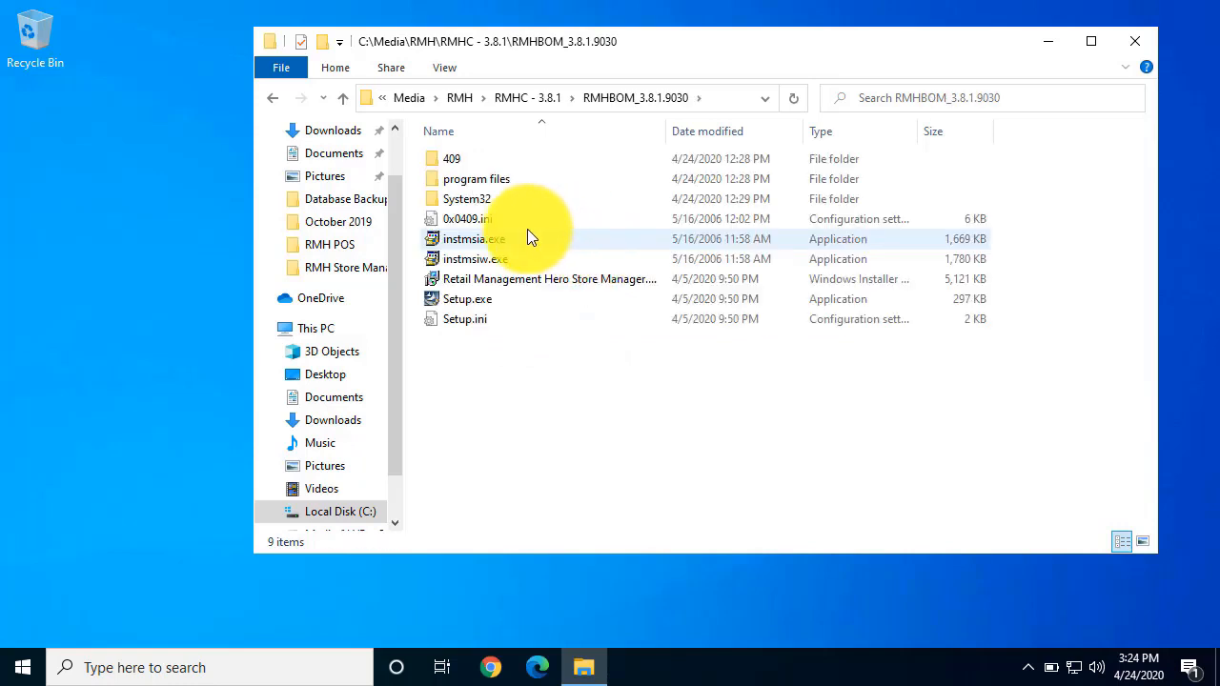
{"action": "right_click", "coordinate": [469, 306]}
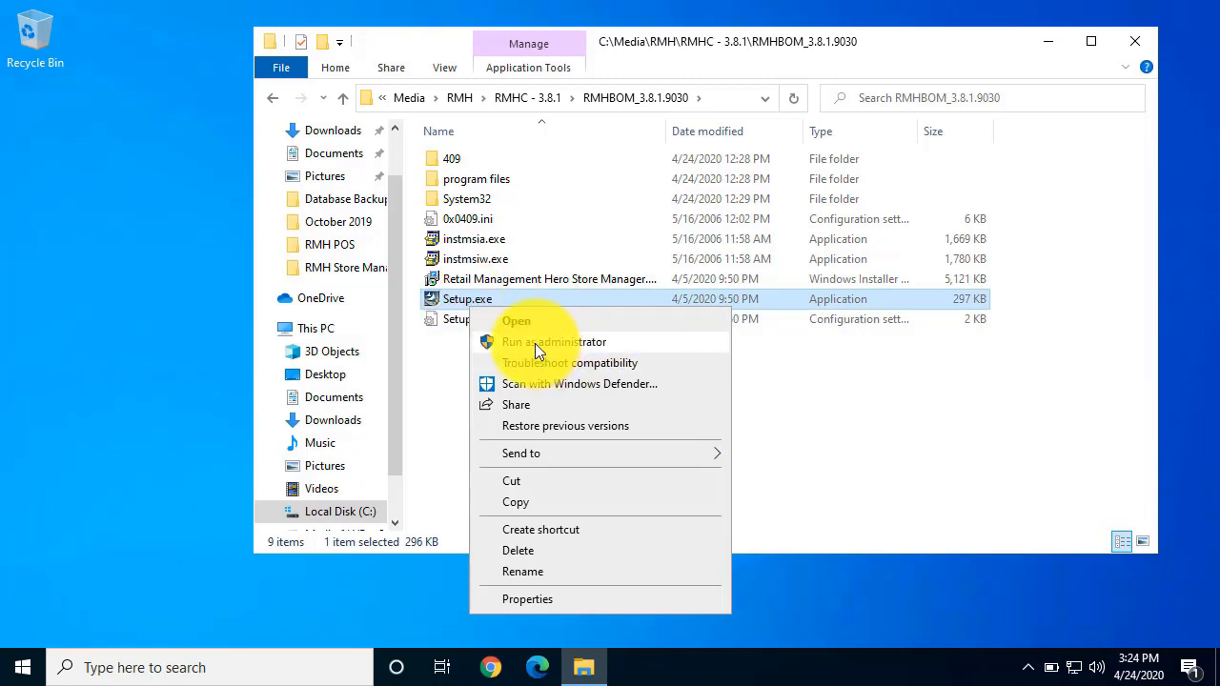
{"action": "left_click", "coordinate": [535, 343]}
{"action": "left_click", "coordinate": [559, 453]}
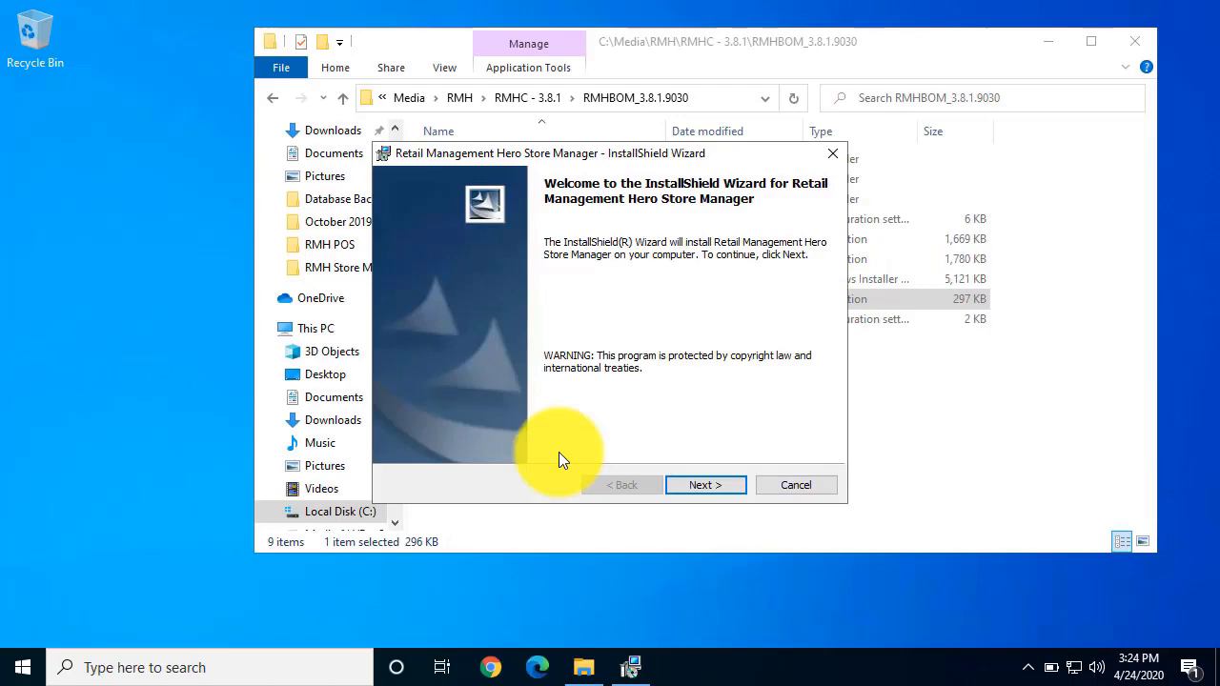
Step: Install Retail Management Hero Store Manager, accepting the license agreement and keeping the default destination folder
{"action": "left_click", "coordinate": [711, 488]}
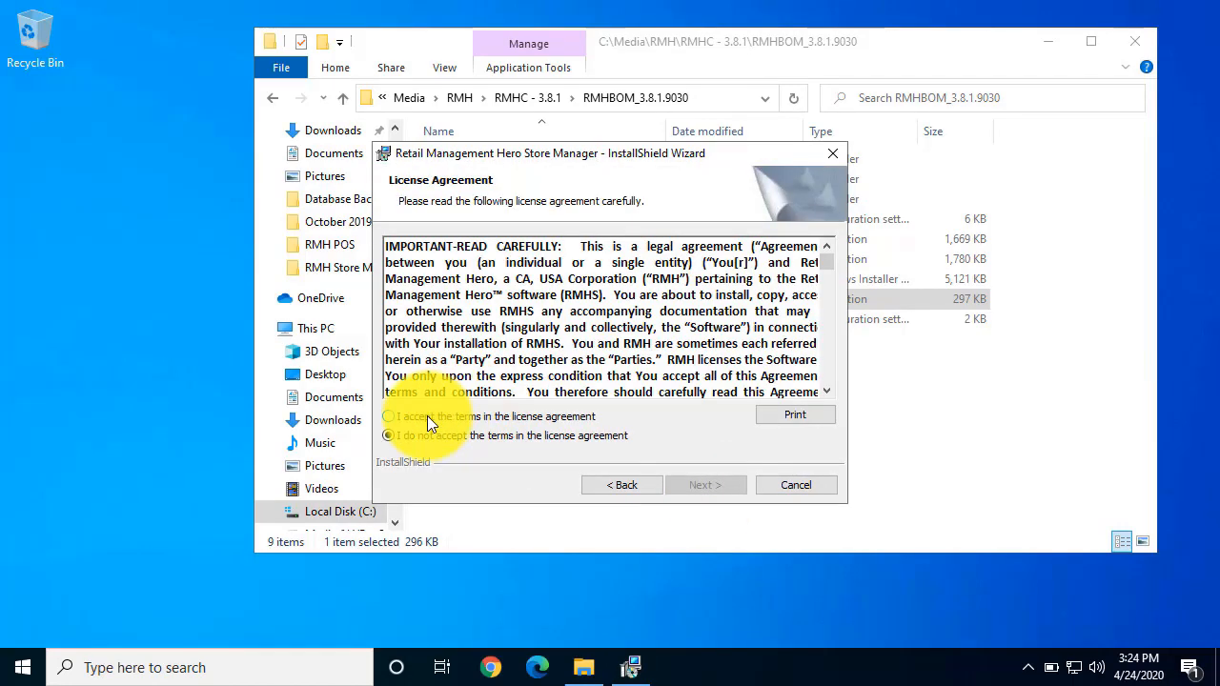
{"action": "left_click", "coordinate": [427, 416]}
{"action": "left_click", "coordinate": [702, 485]}
{"action": "left_click", "coordinate": [702, 485]}
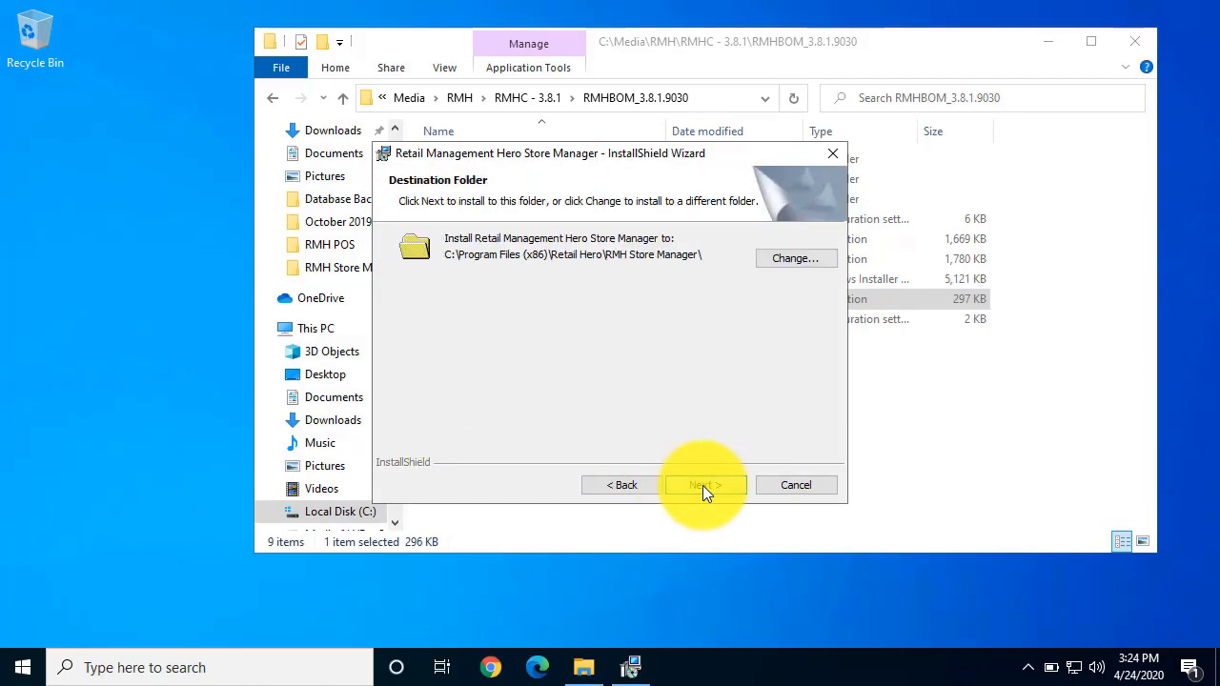
{"action": "left_click", "coordinate": [702, 485]}
{"action": "left_click", "coordinate": [702, 485]}
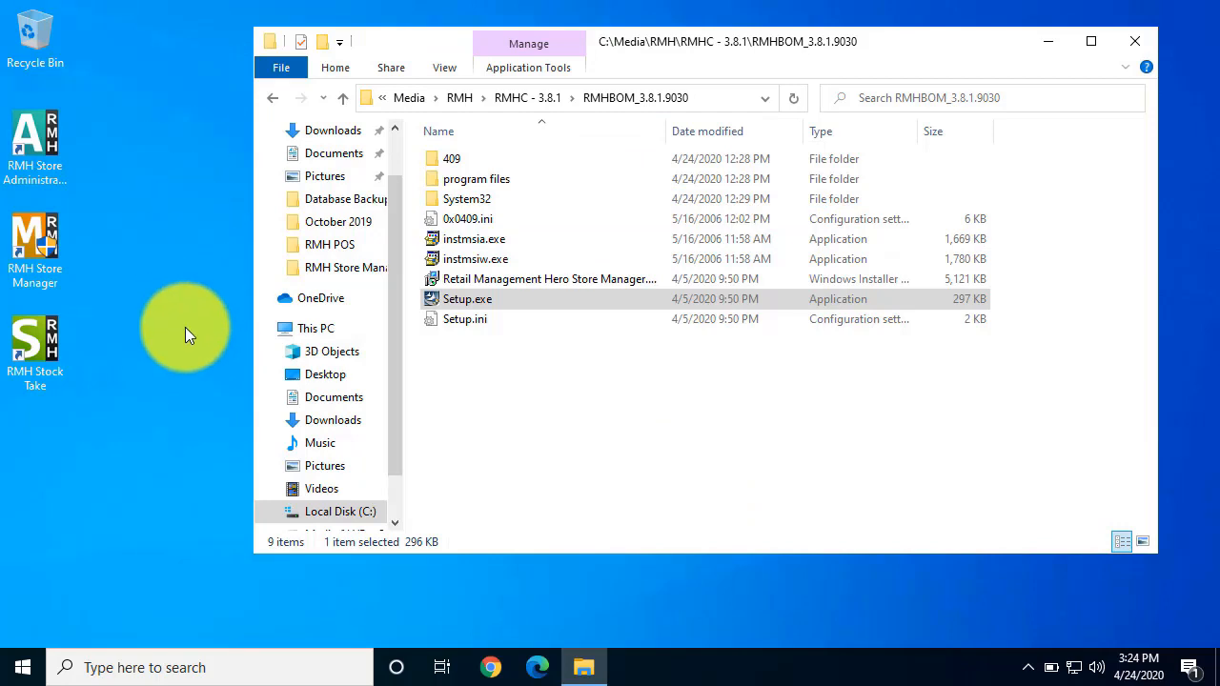
Step: Run setup.exe as administrator from the RMHPOS_3.8.1.9024 folder inside RMHC - 3.8.1 and allow it to make changes
{"action": "left_click", "coordinate": [533, 97]}
{"action": "double_click", "coordinate": [480, 319]}
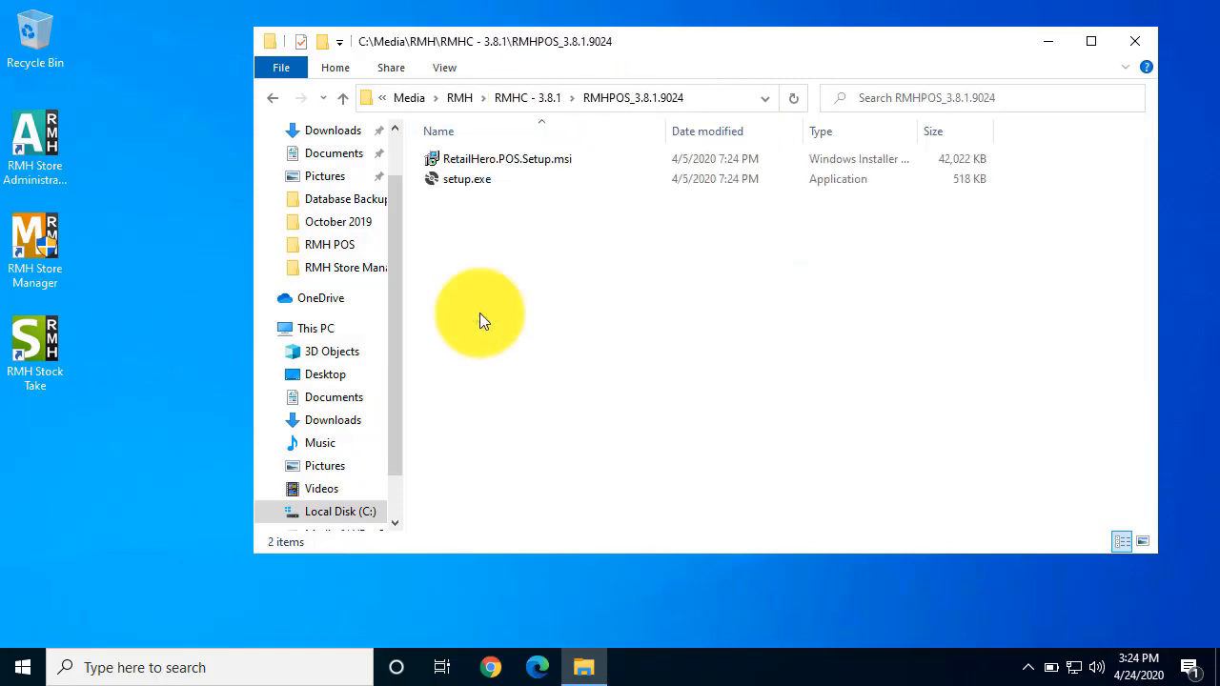
{"action": "right_click", "coordinate": [450, 181]}
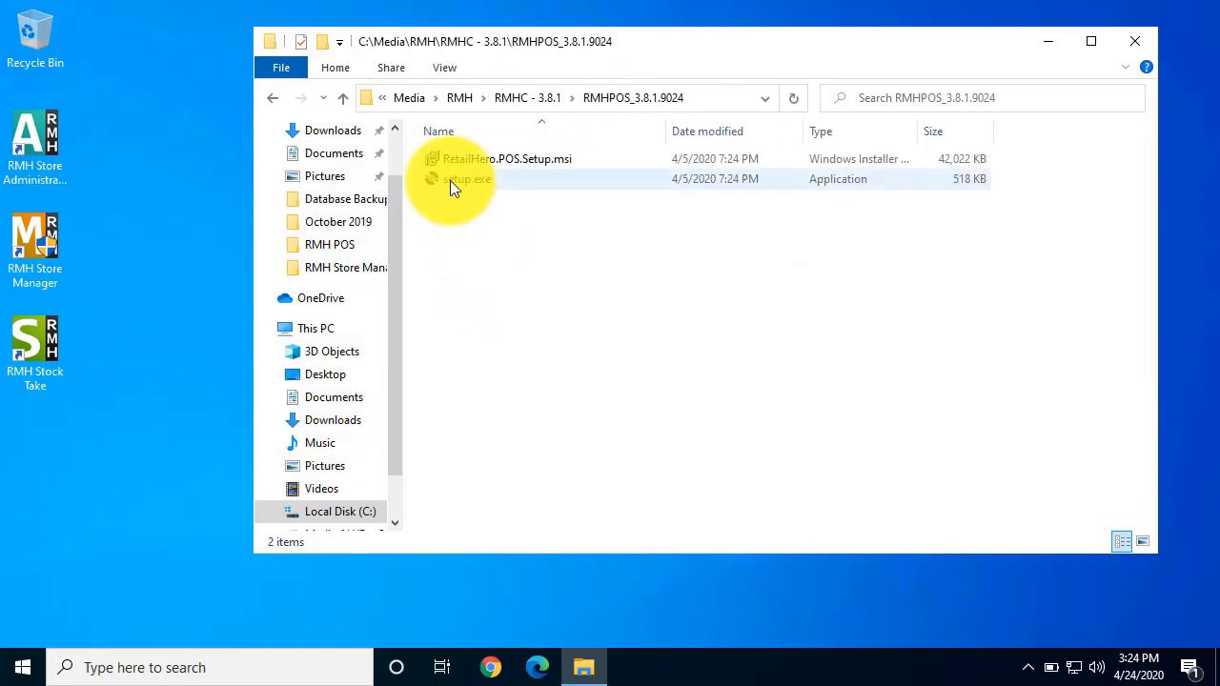
{"action": "left_click", "coordinate": [537, 223]}
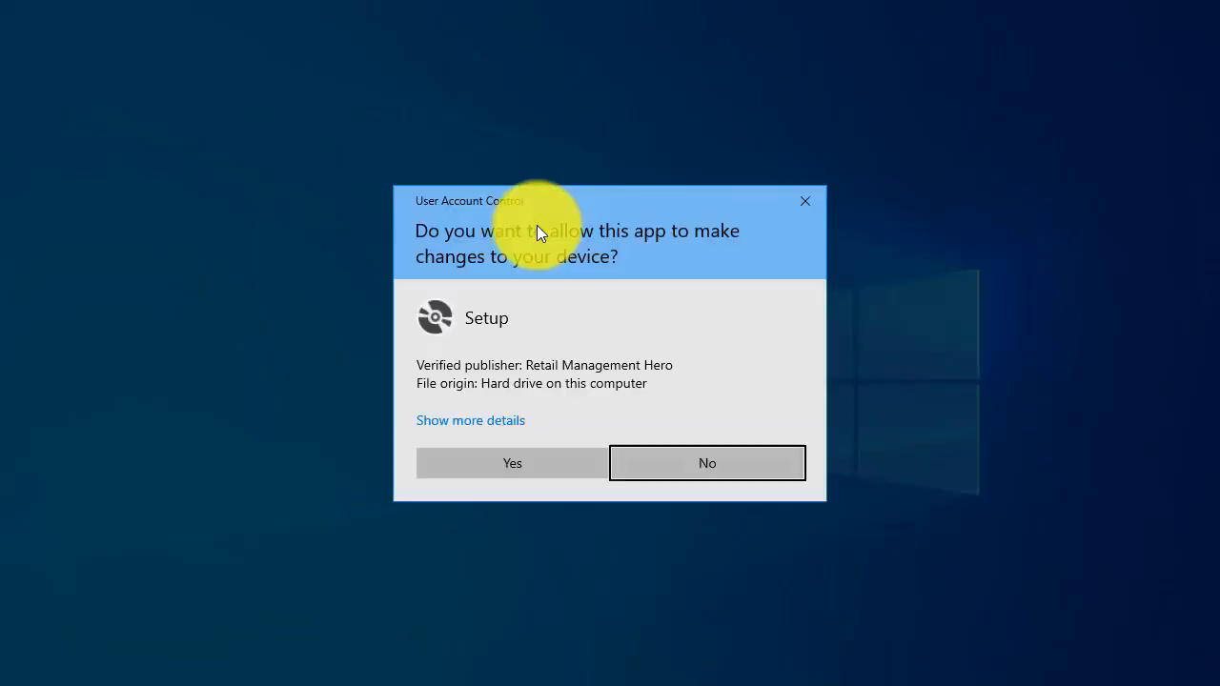
{"action": "left_click", "coordinate": [530, 473]}
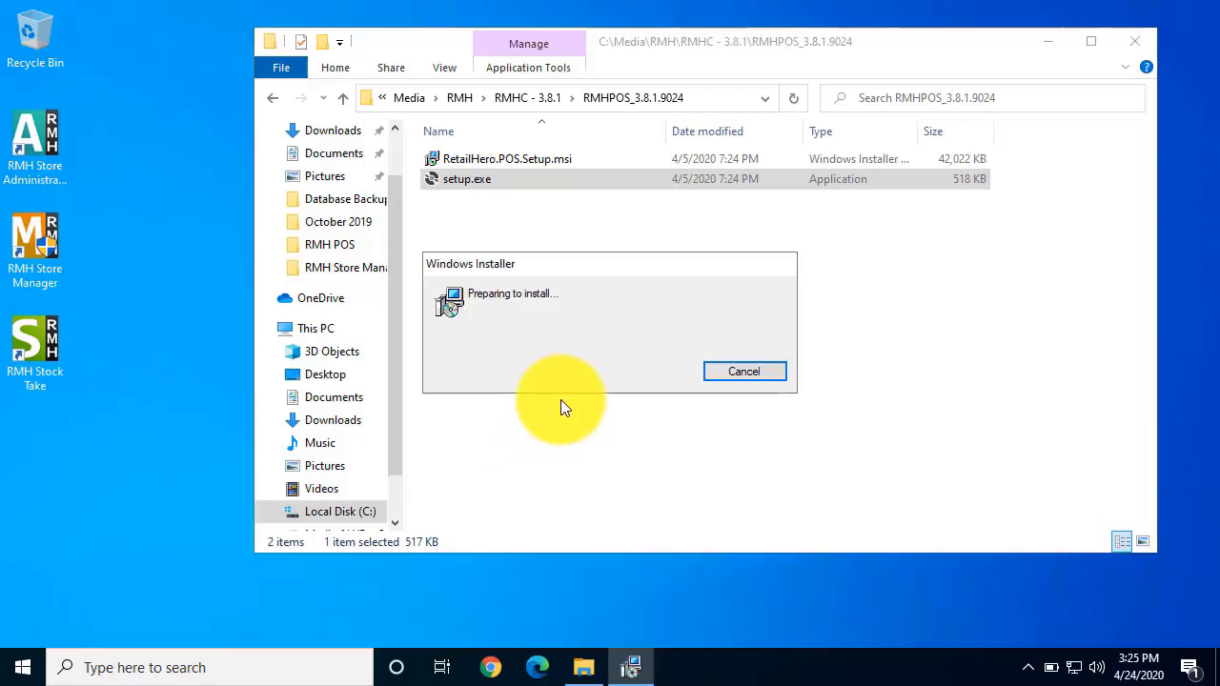
Step: Install Retail Management Hero POS, accepting the license agreement, and close both the finished installer and File Explorer
{"action": "left_click", "coordinate": [704, 497]}
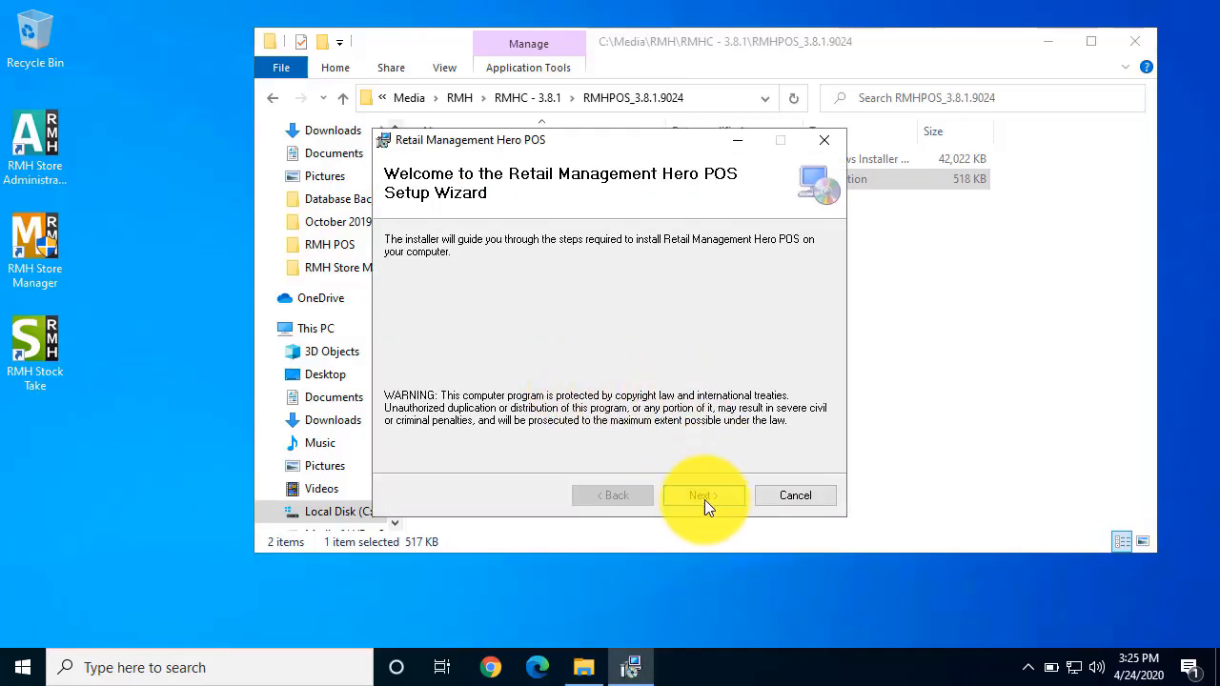
{"action": "left_click", "coordinate": [601, 458]}
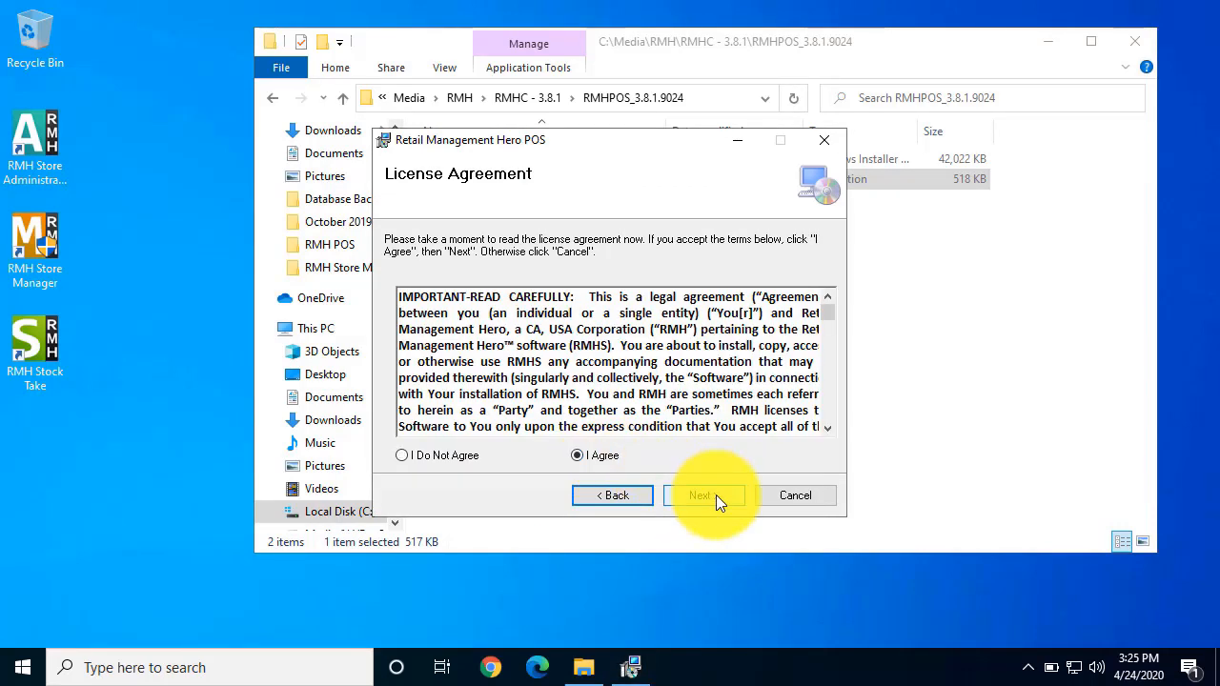
{"action": "left_click", "coordinate": [716, 495]}
{"action": "left_click", "coordinate": [716, 496]}
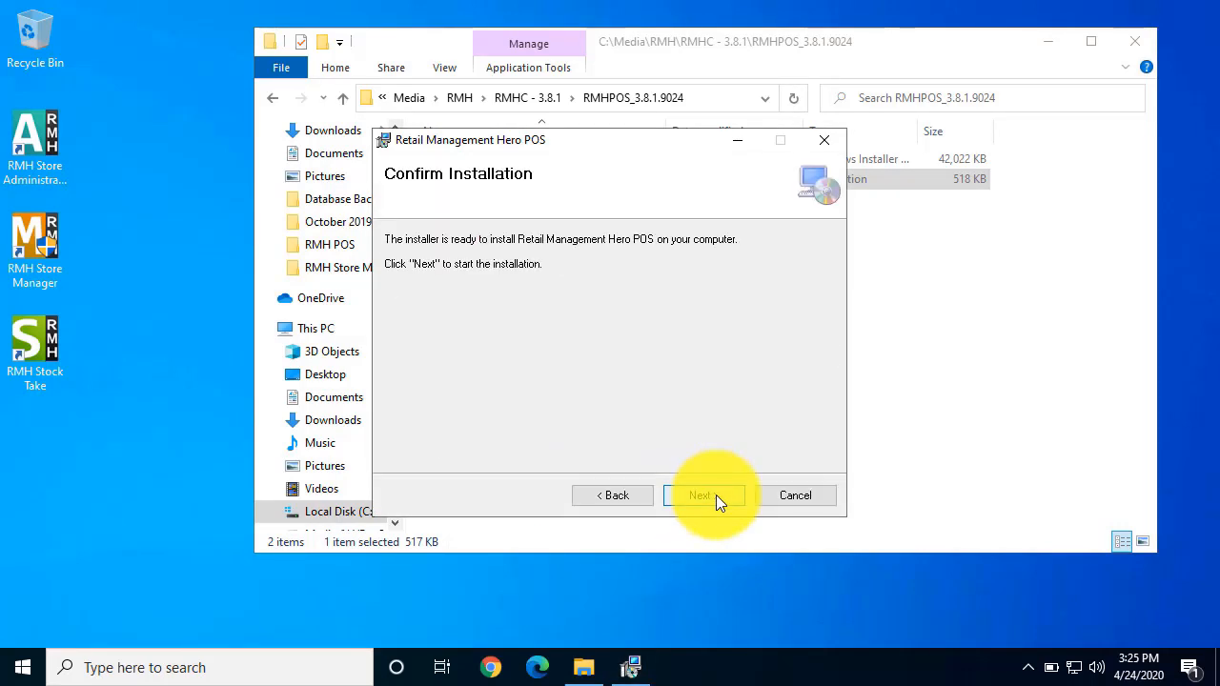
{"action": "left_click", "coordinate": [715, 496]}
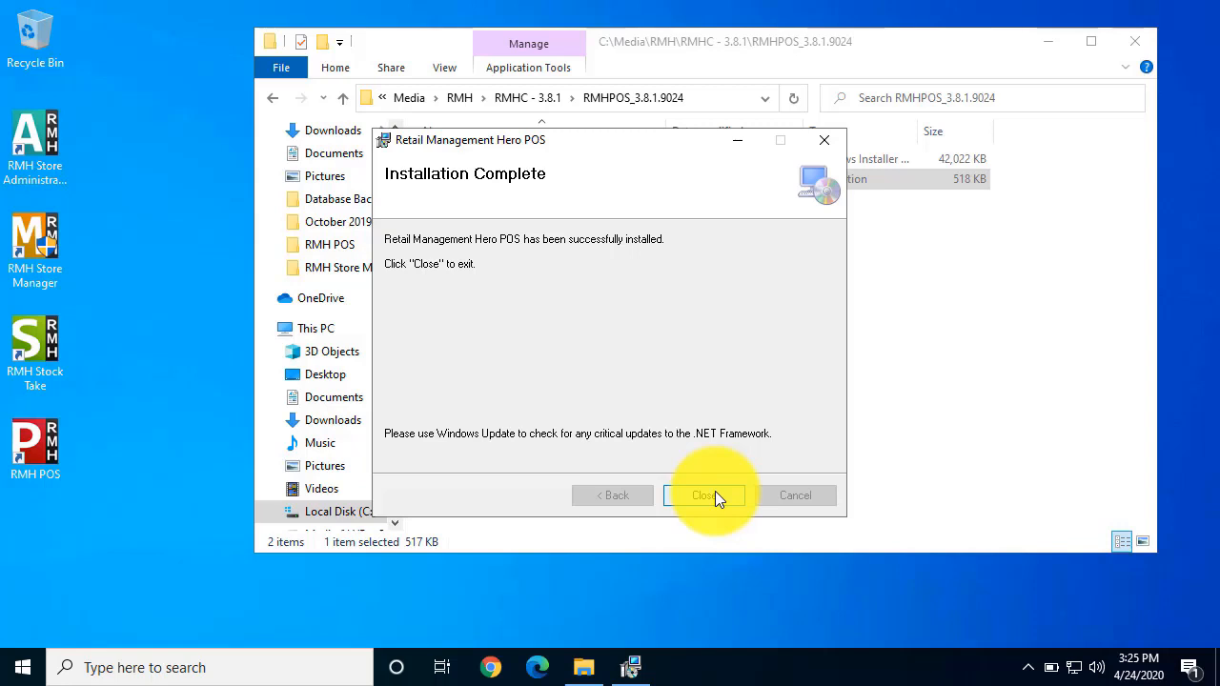
{"action": "left_click", "coordinate": [705, 496]}
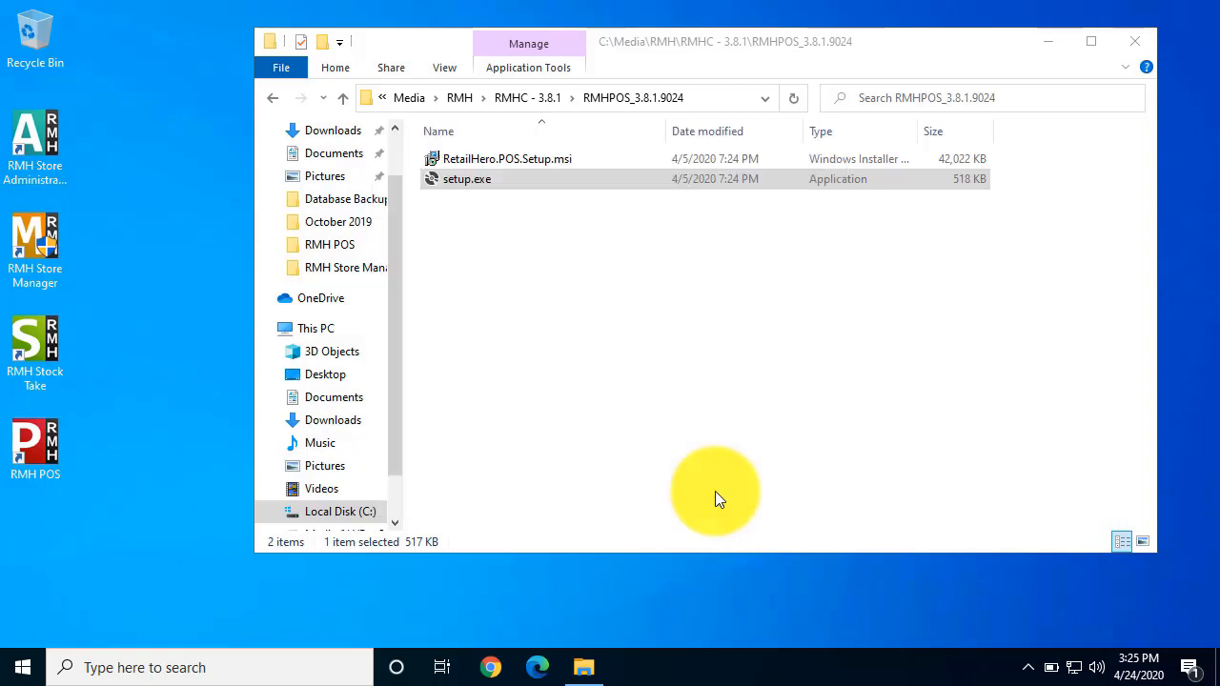
{"action": "left_click", "coordinate": [1121, 52]}
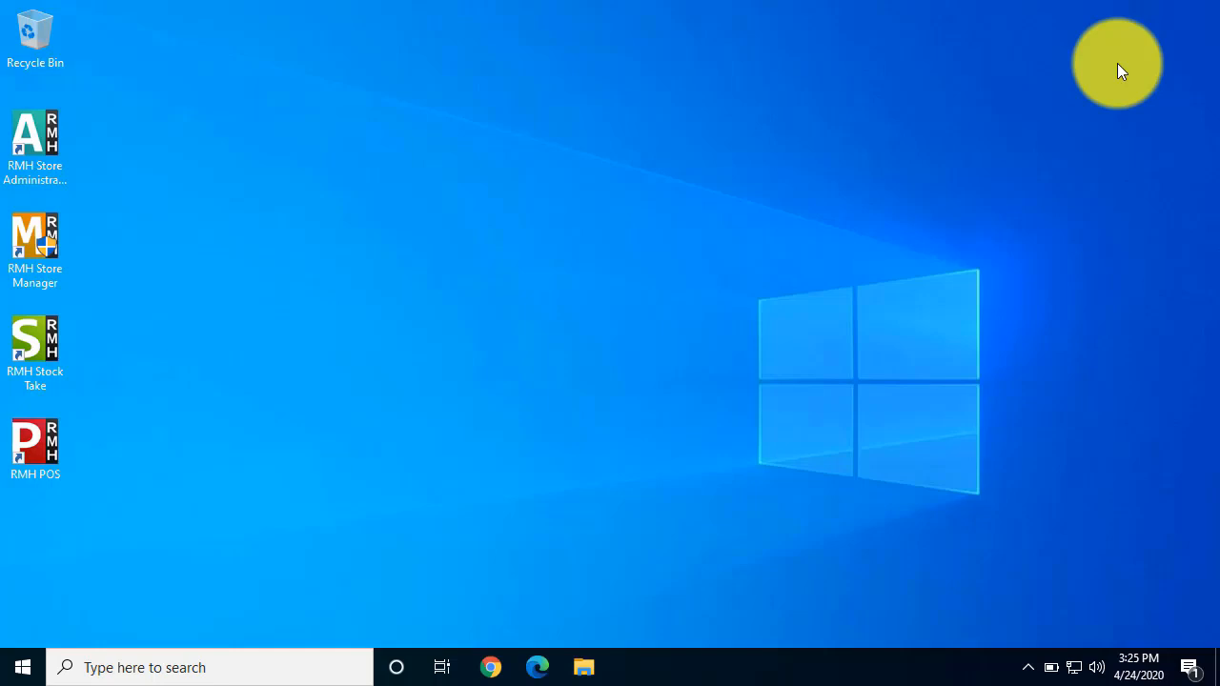
Step: Open RMH Store Administrator and connect to the RMHSample database on server RMH-DEMO, entering the SQL Server password
{"action": "left_click", "coordinate": [34, 141]}
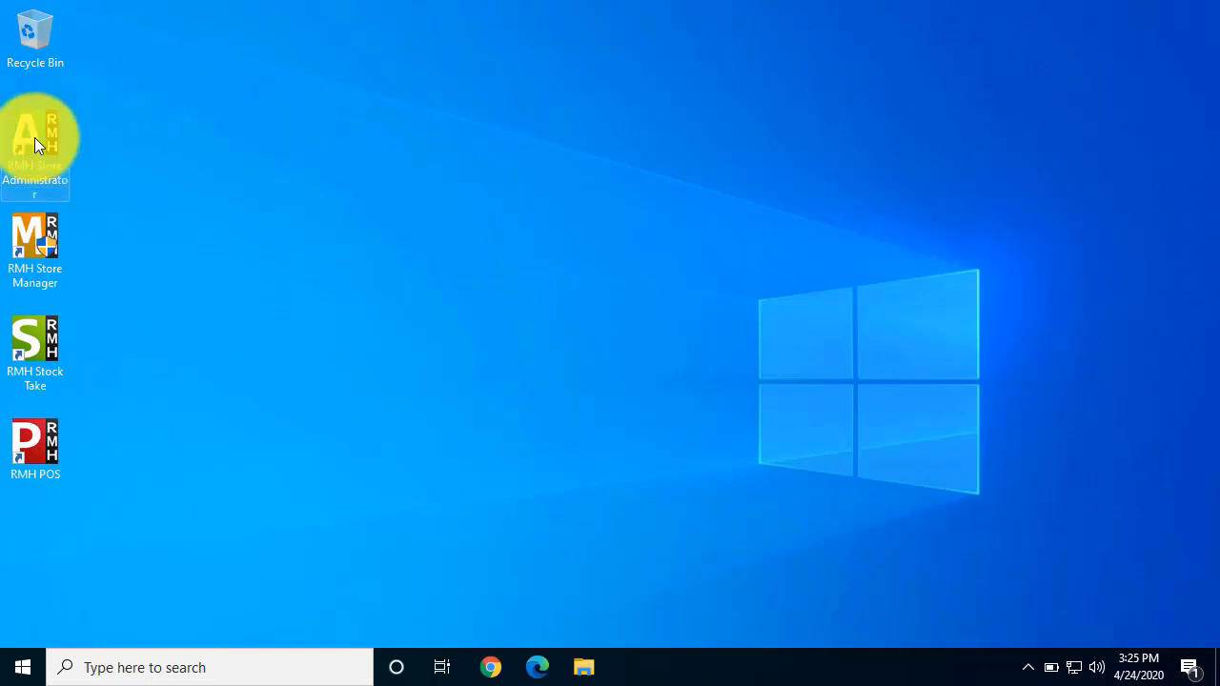
{"action": "double_click", "coordinate": [51, 125]}
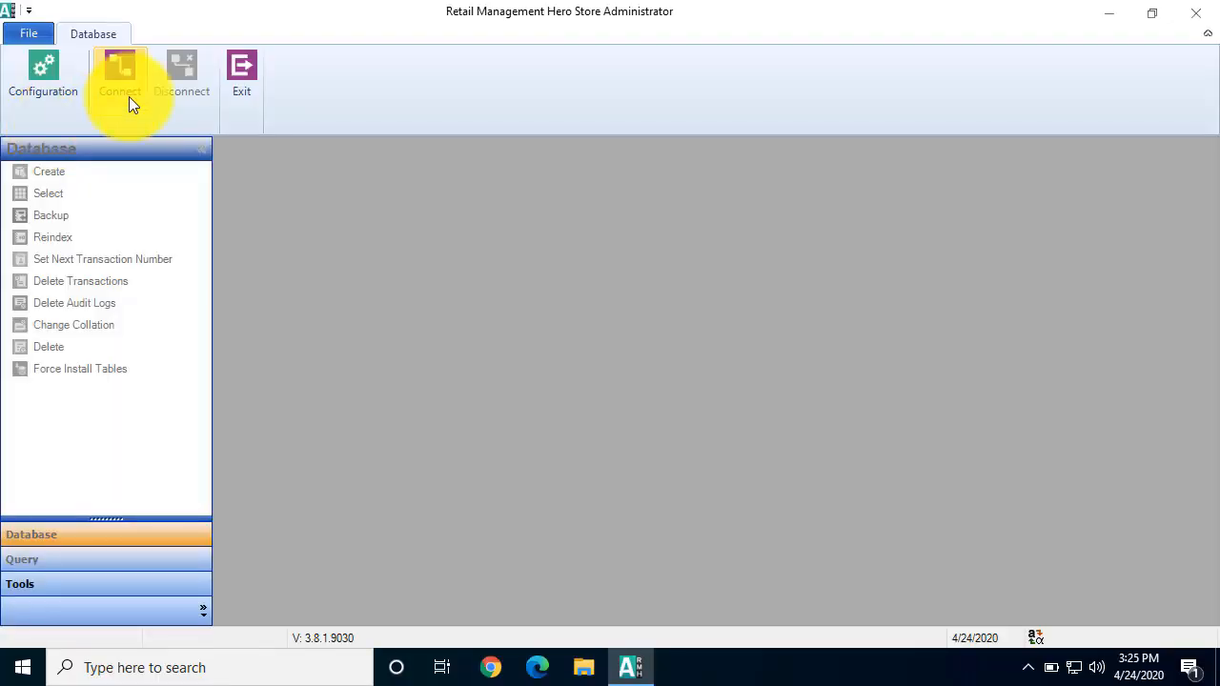
{"action": "left_click", "coordinate": [129, 95]}
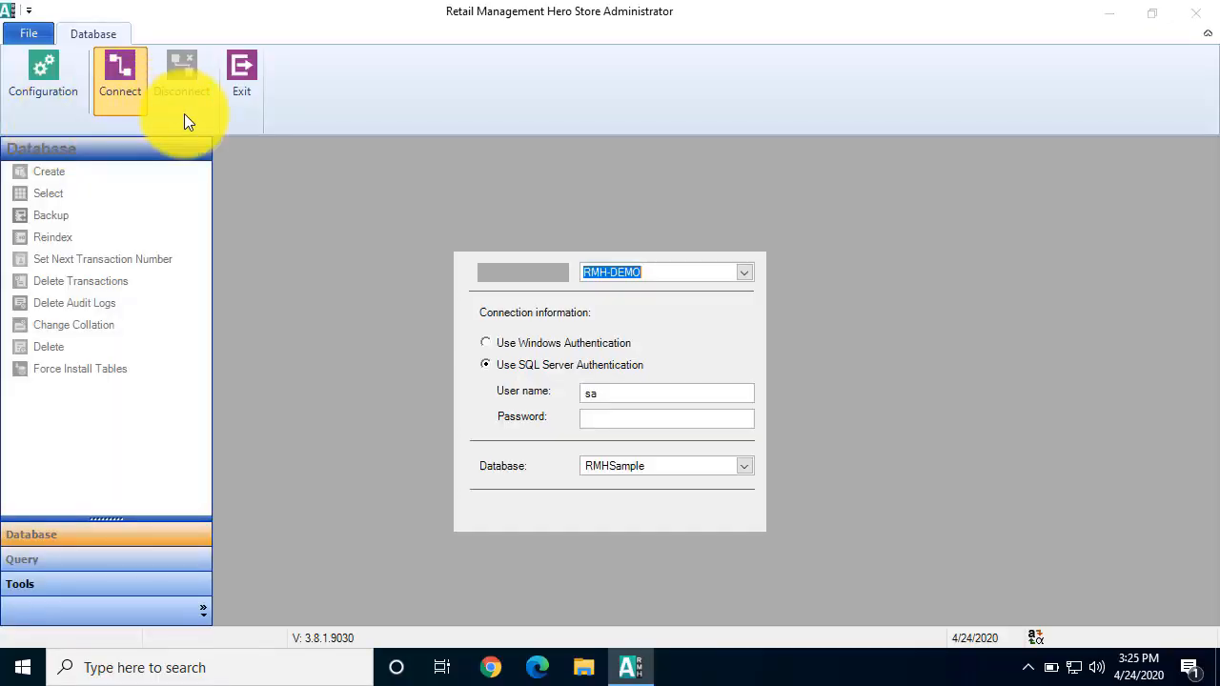
{"action": "left_click", "coordinate": [716, 425]}
{"action": "type", "text": "******"}
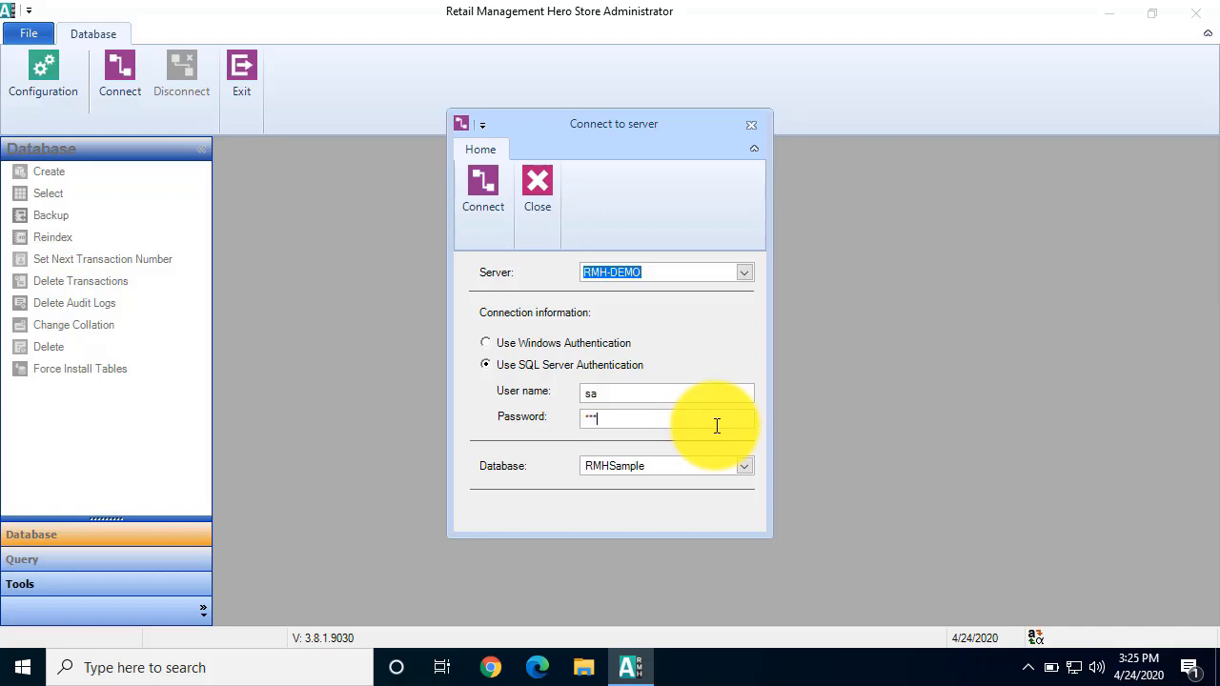
{"action": "type", "text": "**"}
{"action": "left_click", "coordinate": [476, 179]}
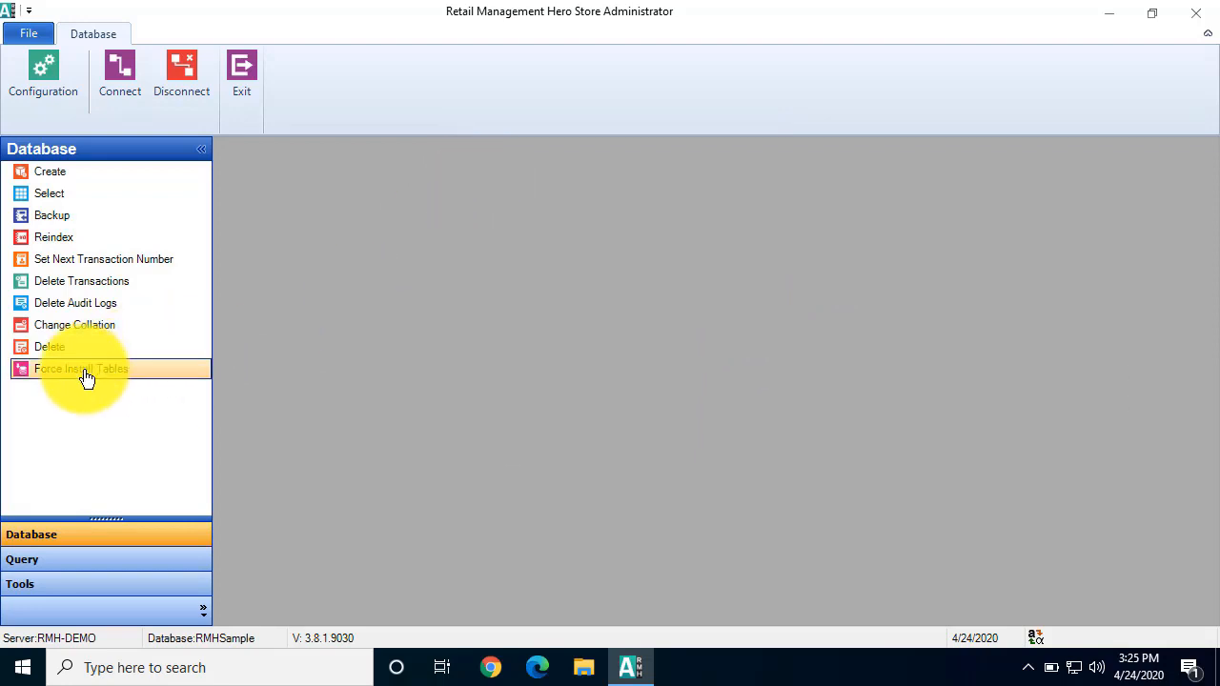
Step: Force install the RMH custom tables in the connected database, acknowledge completion and close Store Administrator
{"action": "left_click", "coordinate": [86, 378]}
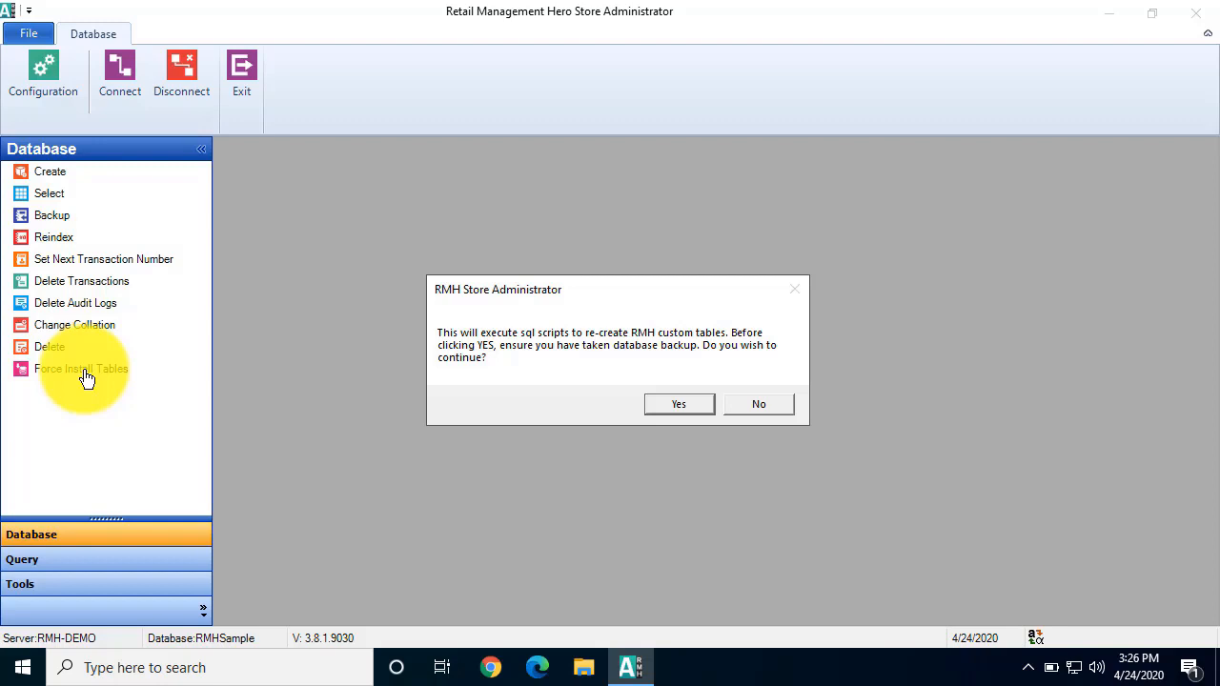
{"action": "left_click", "coordinate": [665, 401]}
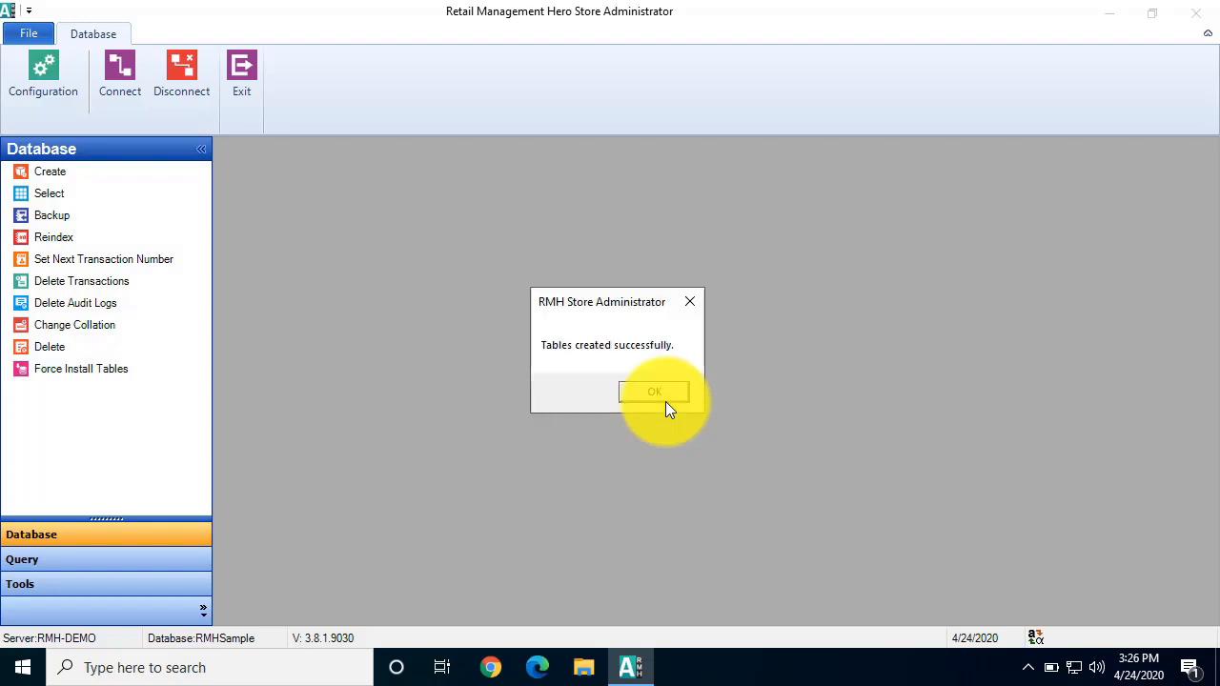
{"action": "left_click", "coordinate": [653, 391]}
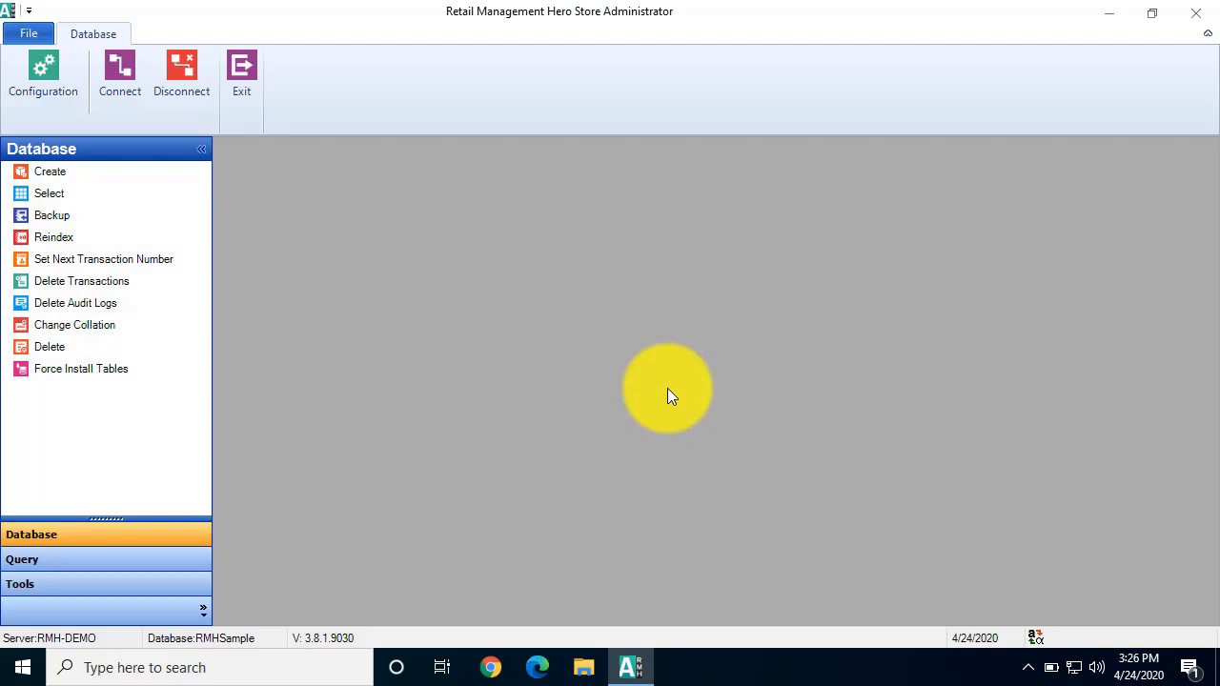
{"action": "left_click", "coordinate": [1197, 13]}
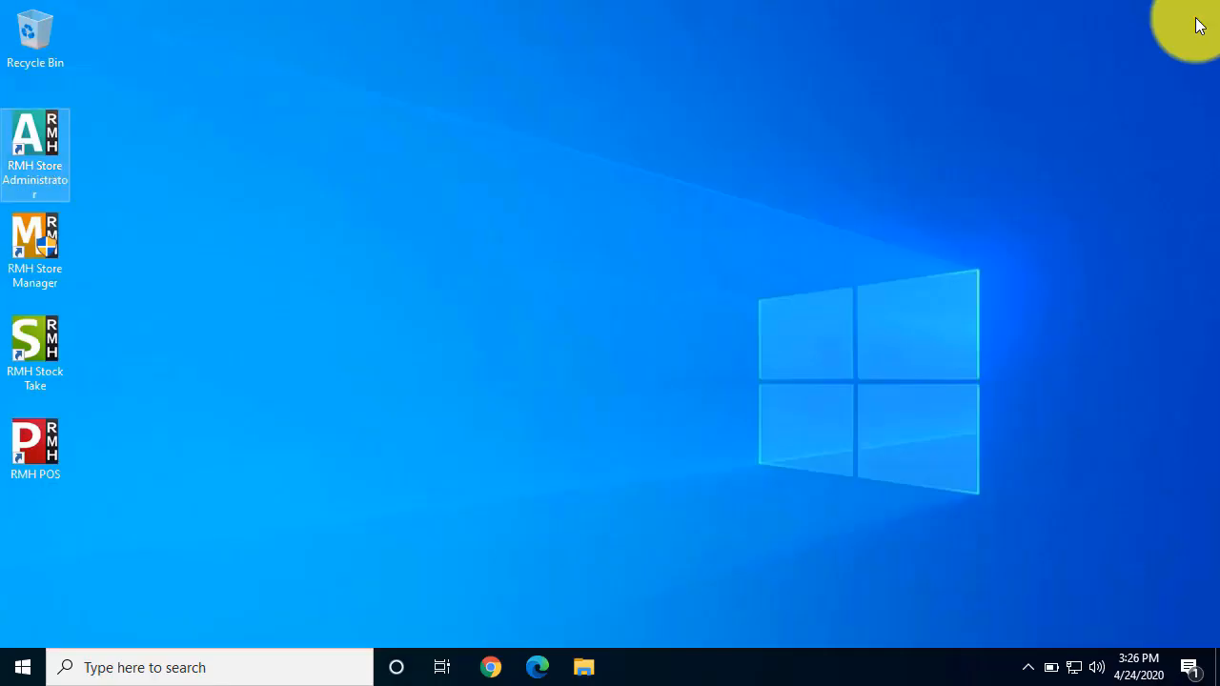
Step: Launch RMH POS and log in with user ID nwt and the account password
{"action": "double_click", "coordinate": [41, 435]}
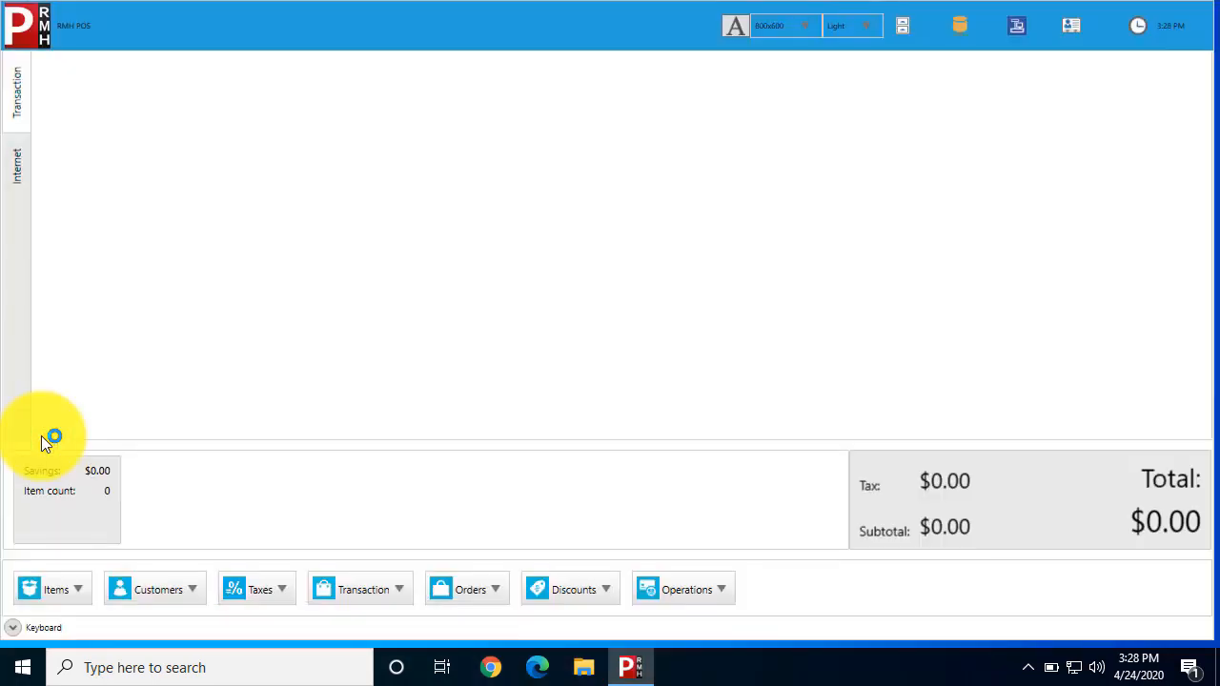
{"action": "type", "text": "nwt"}
{"action": "key", "text": "Return"}
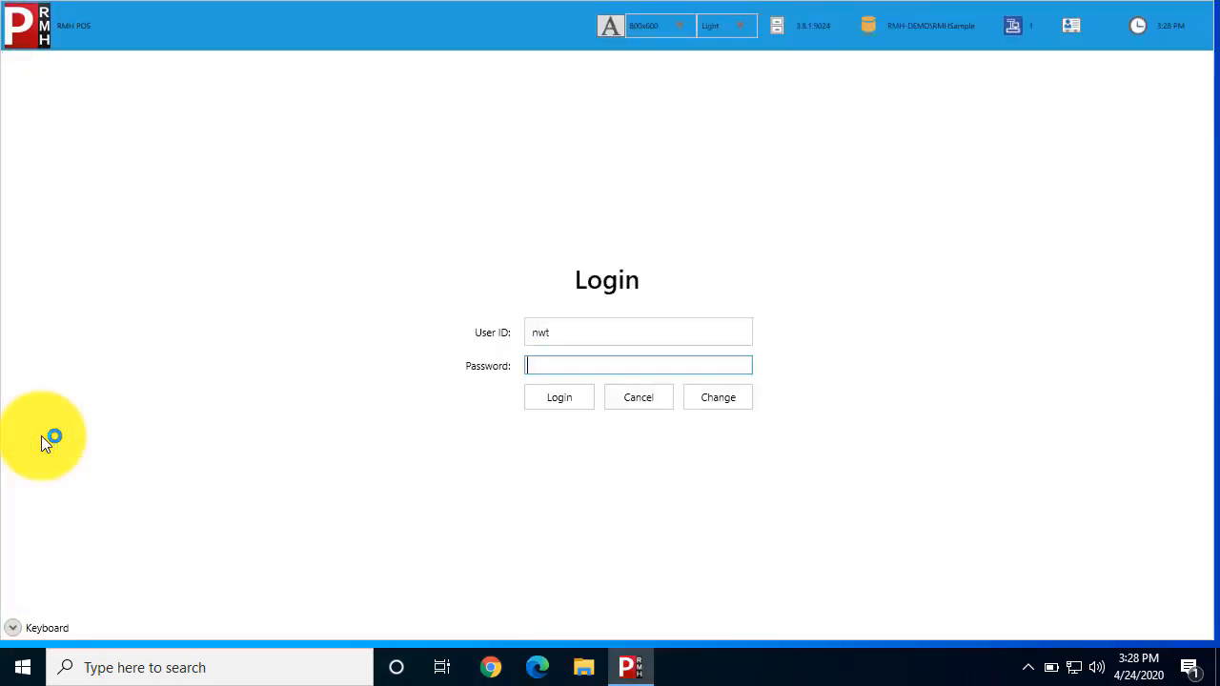
{"action": "type", "text": "********"}
{"action": "key", "text": "Return"}
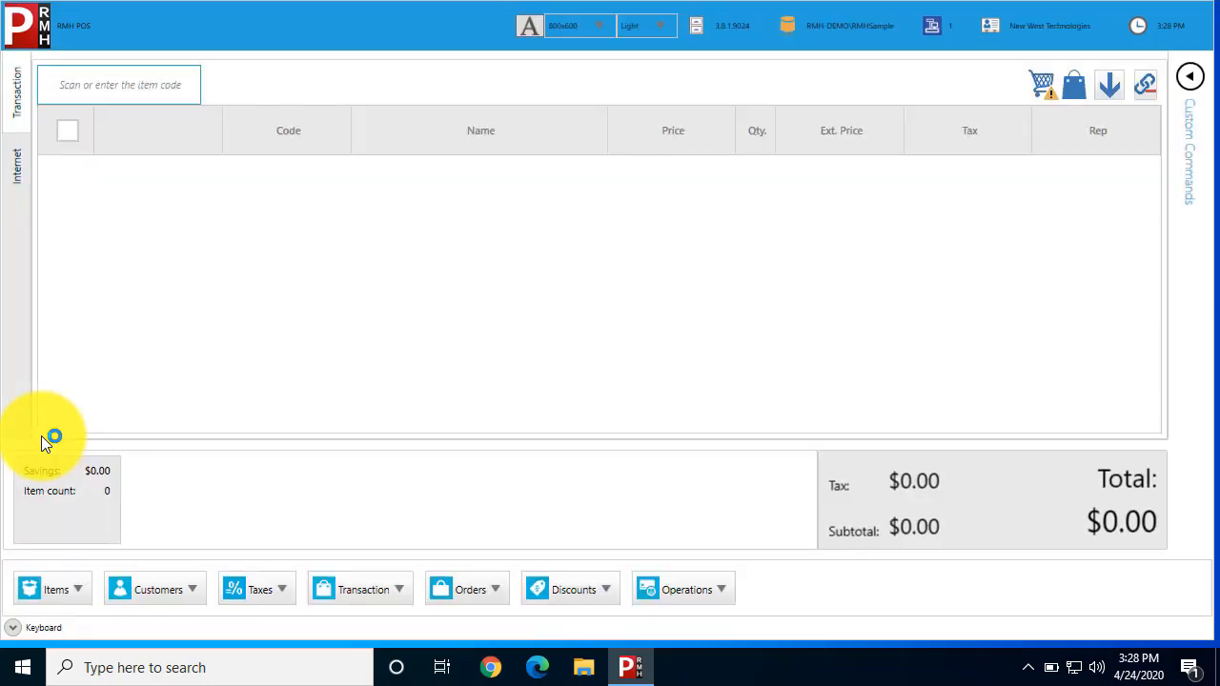